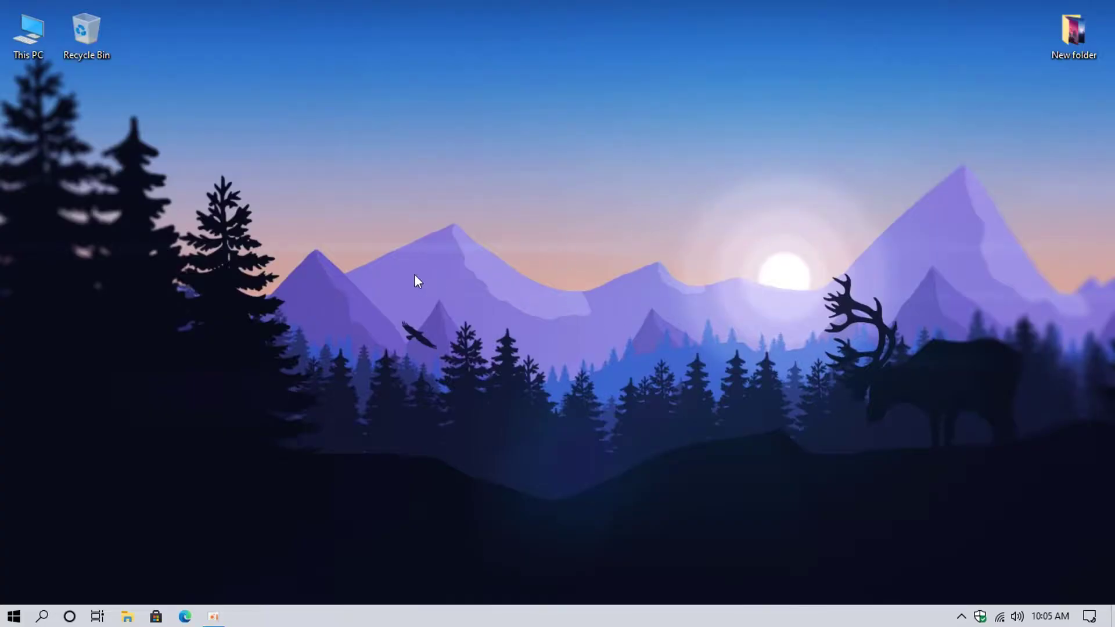
Search the web from Windows search for "driver nivdia download" and open NVIDIA's Download Drivers result in Microsoft Edge.
click(43, 617)
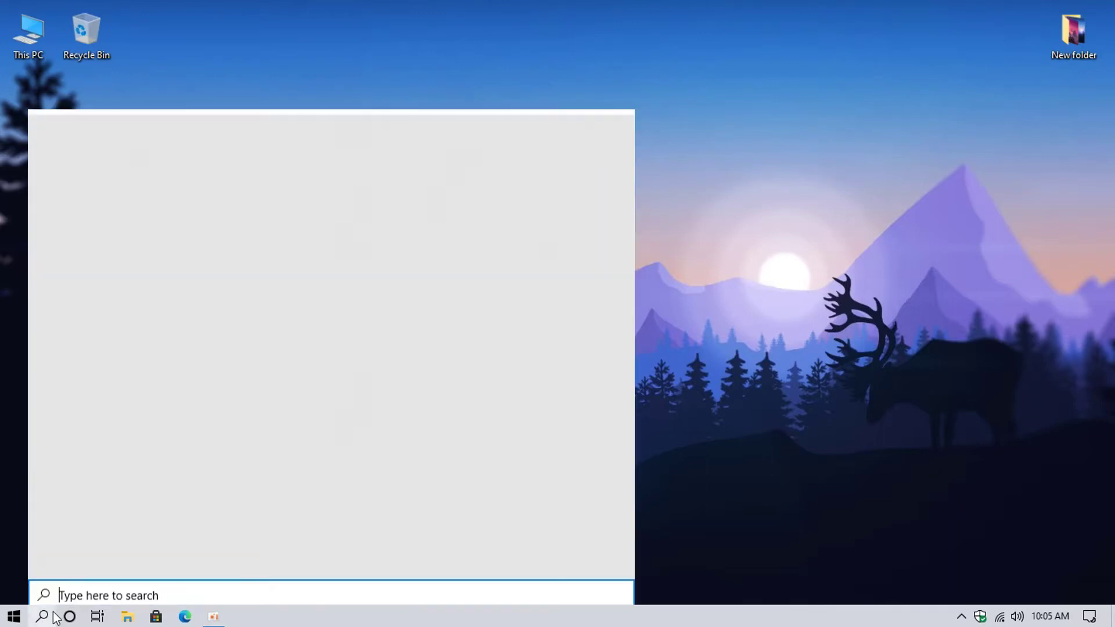
text(d)
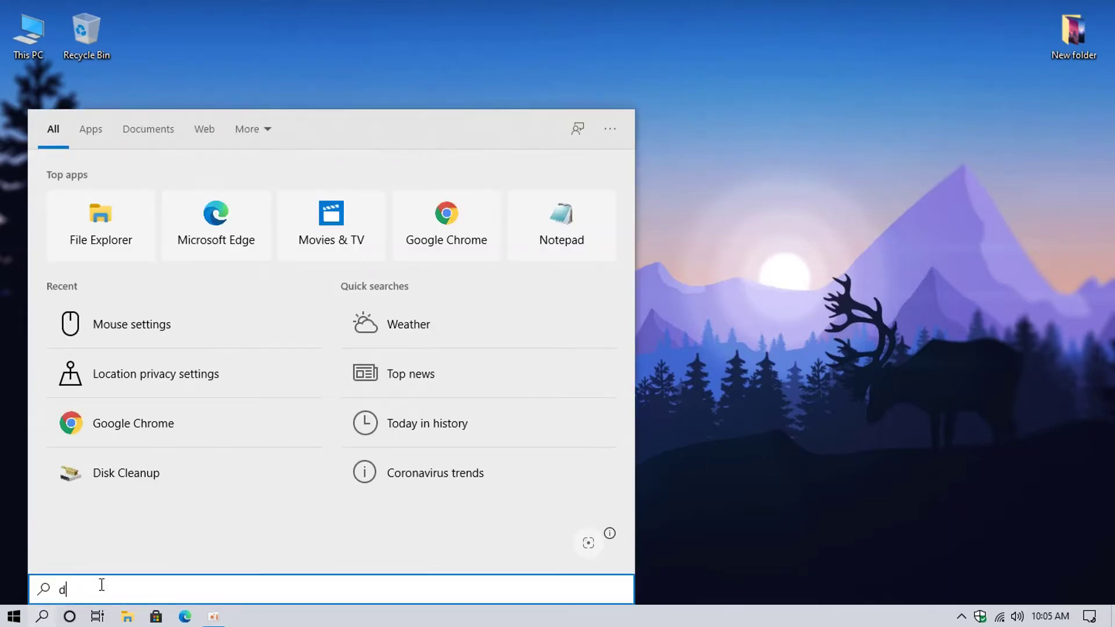
text(rive)
key(BackSpace)
text(ive)
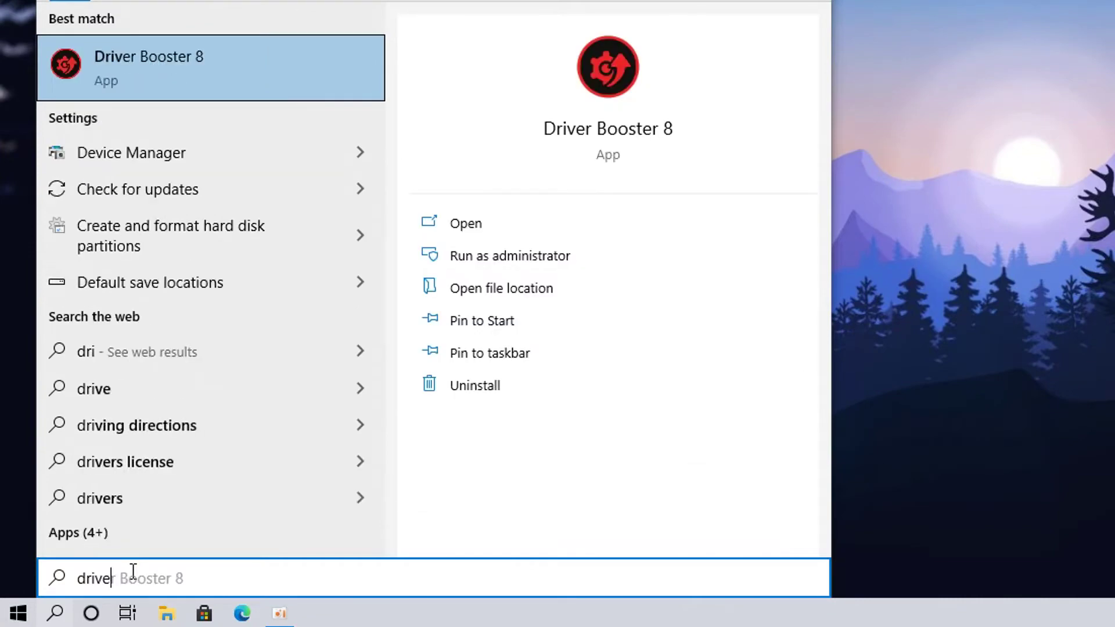
text(r niv)
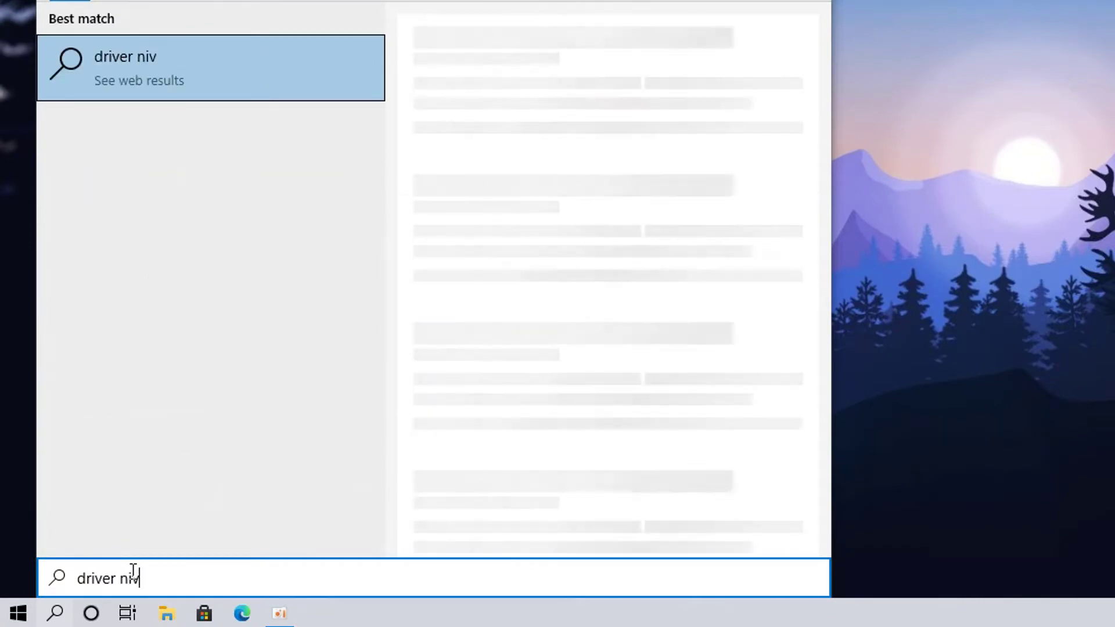
text(dia download)
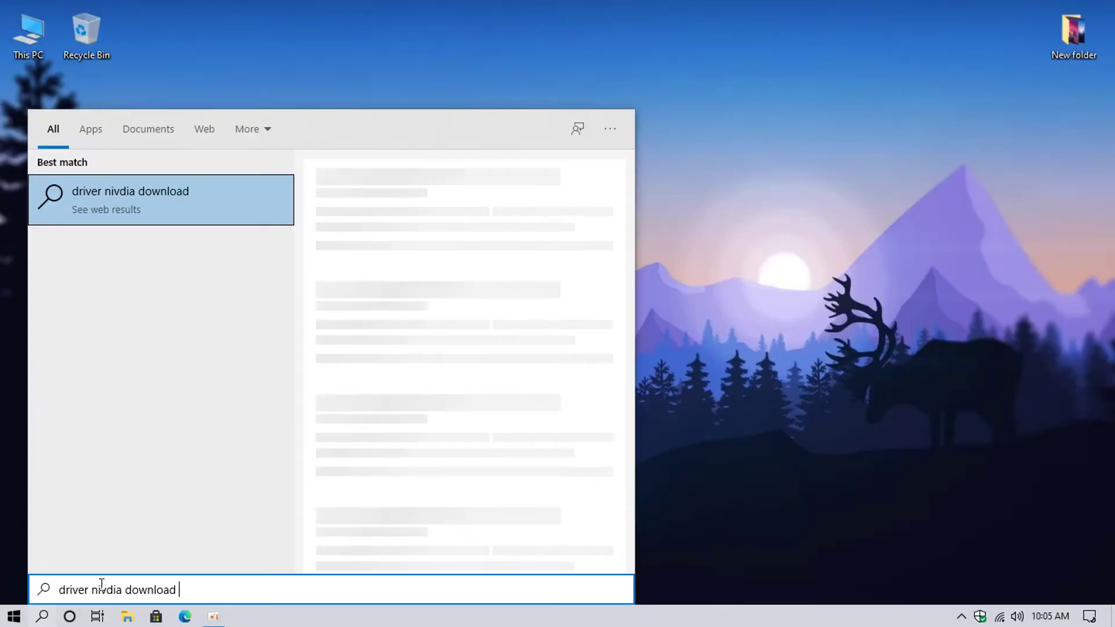
key(Escape)
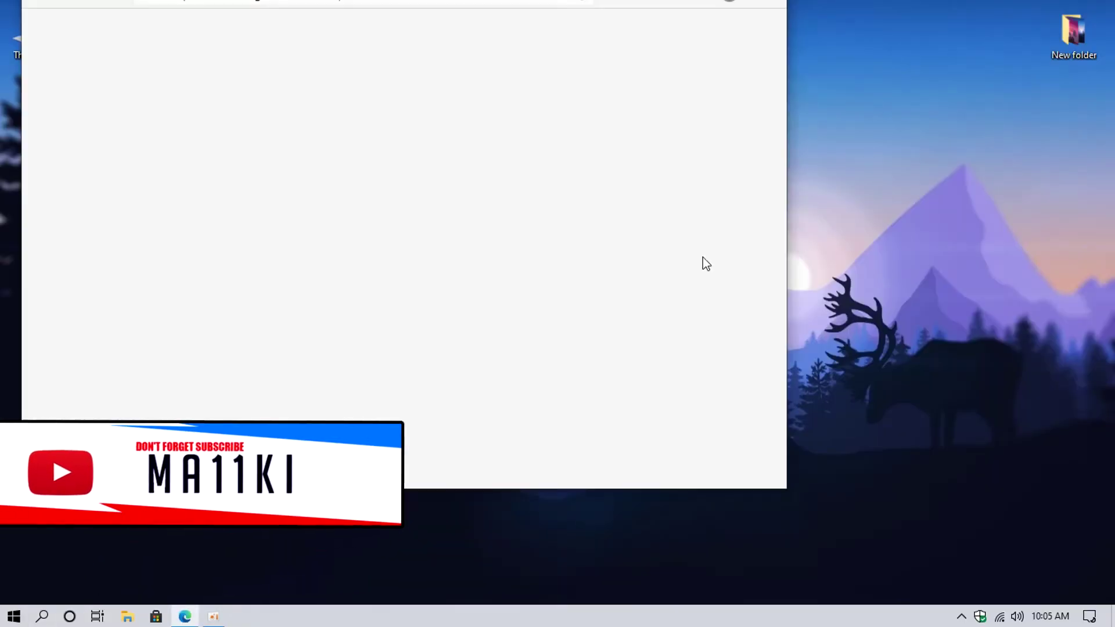
drag(520, 1, 690, 19)
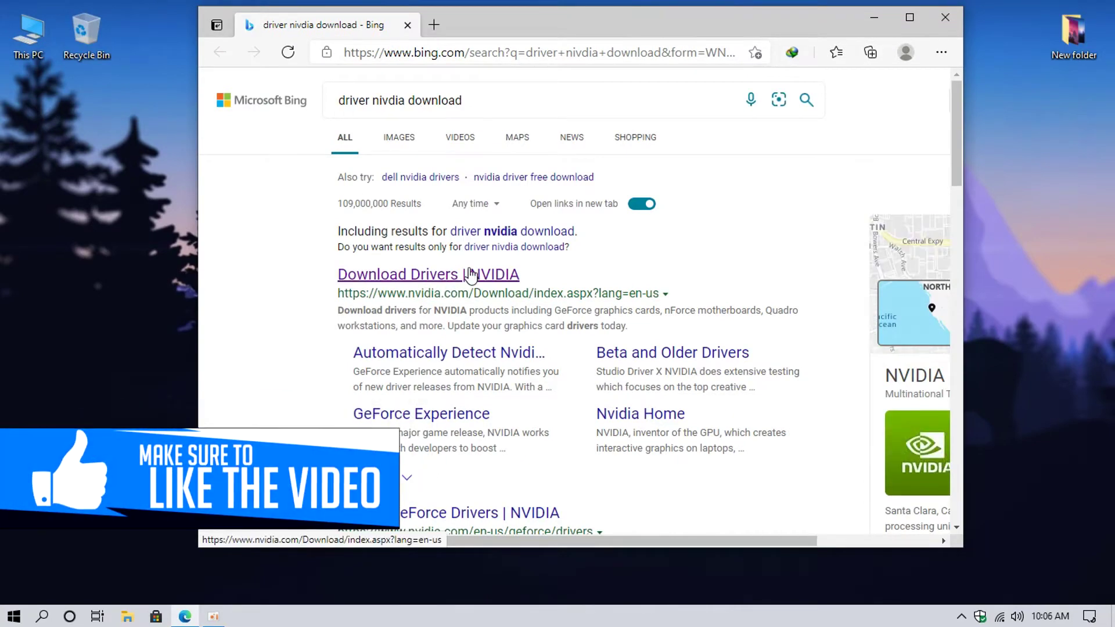
click(443, 281)
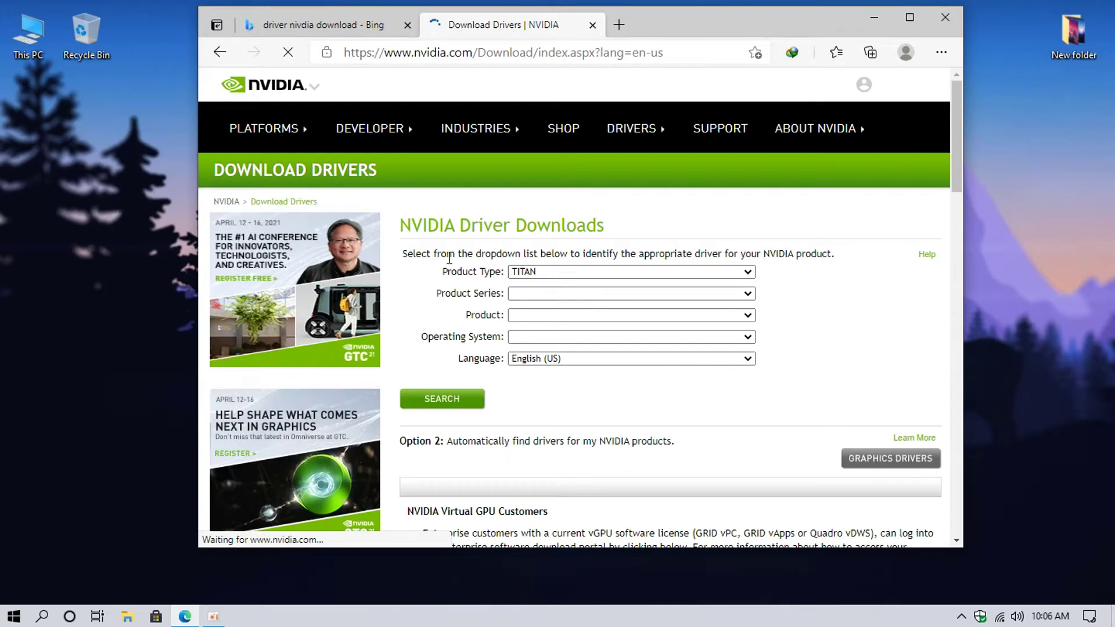
Choose the graphics card for the driver: product type GeForce, series GeForce 700 Series, product GeForce GT 730.
click(748, 273)
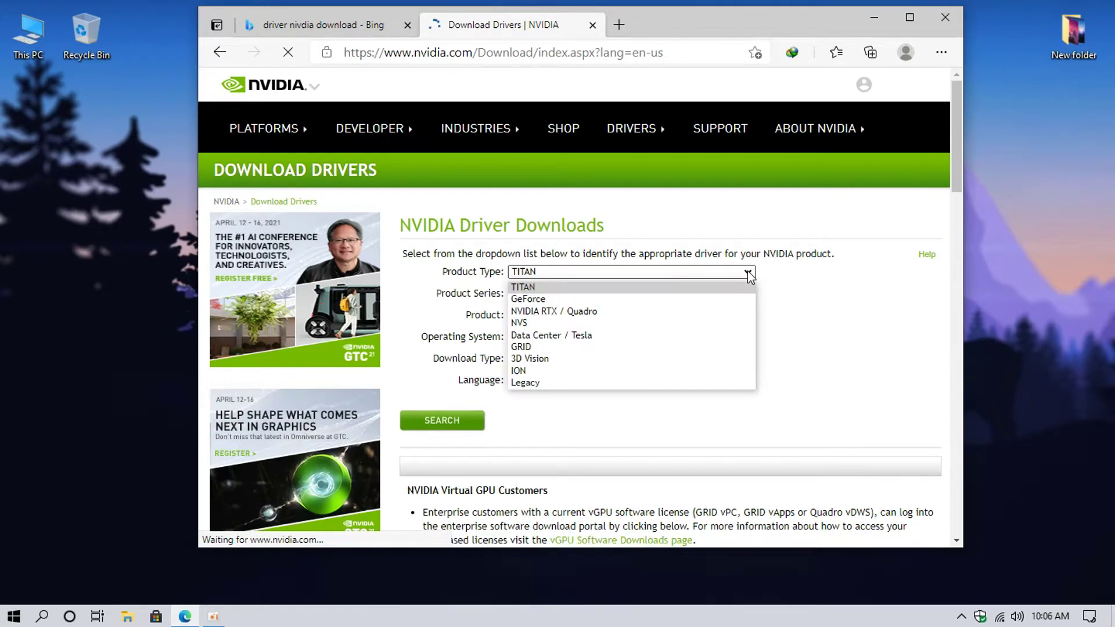
click(528, 298)
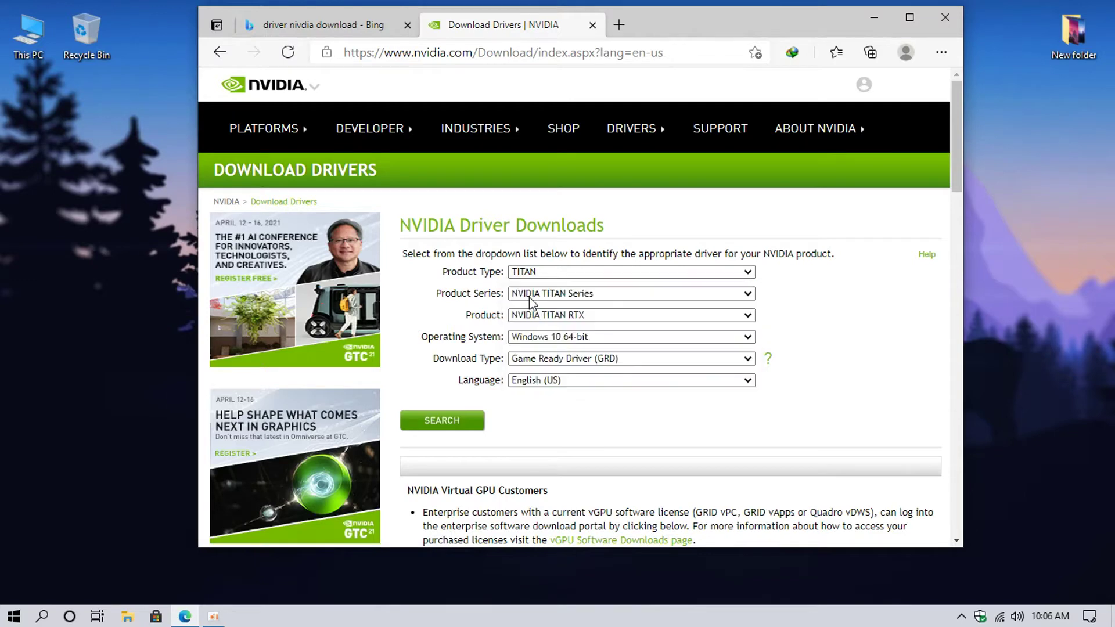
click(751, 292)
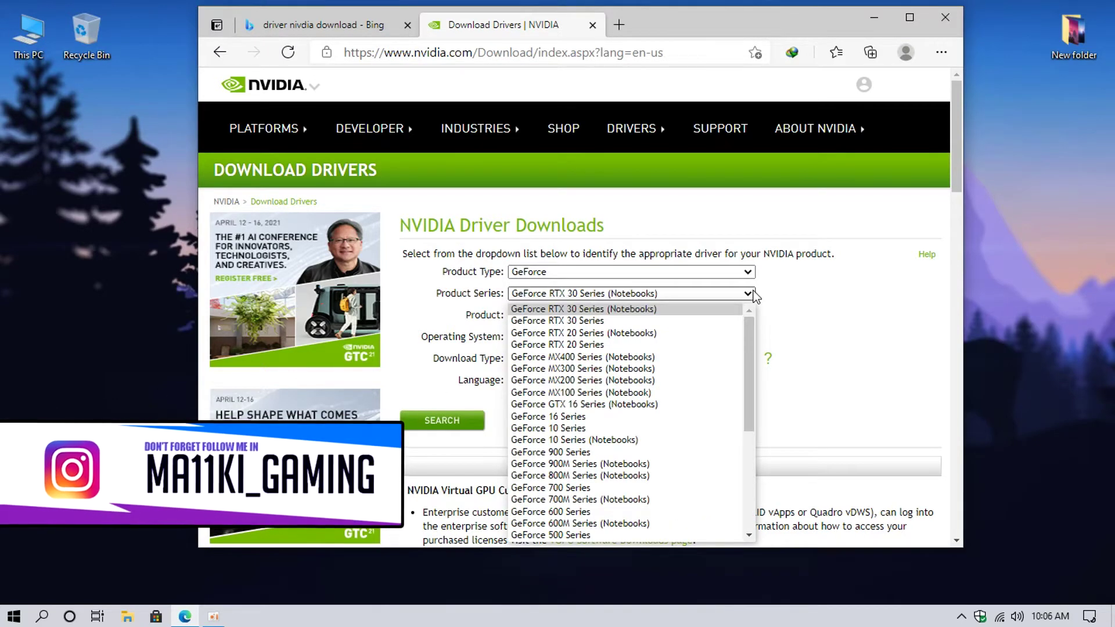
scroll(705, 378, down, 3)
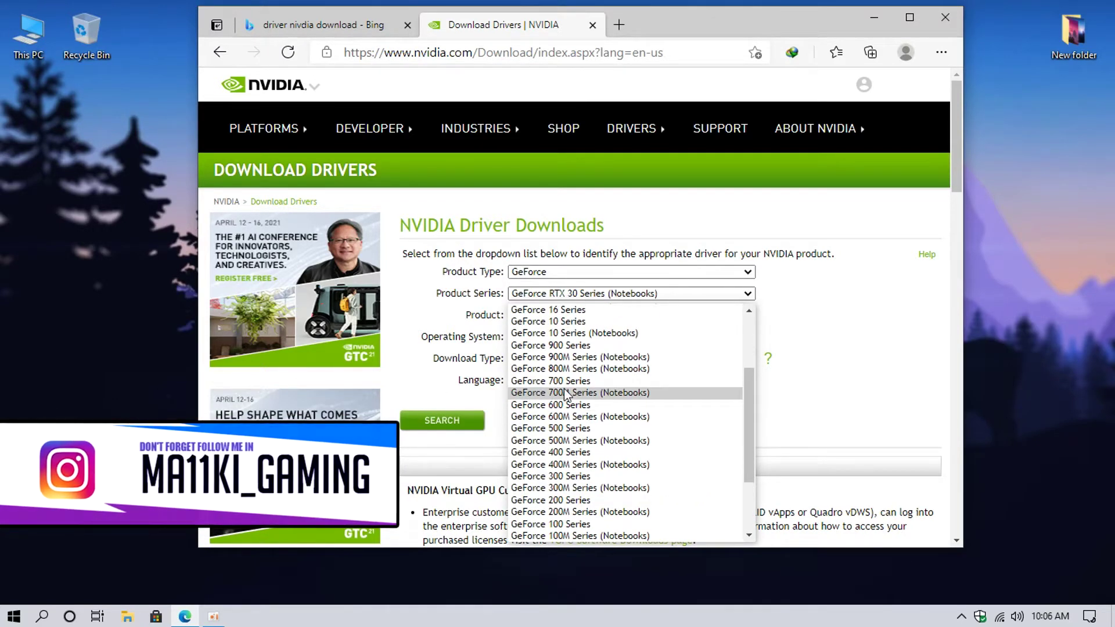
click(552, 381)
click(661, 315)
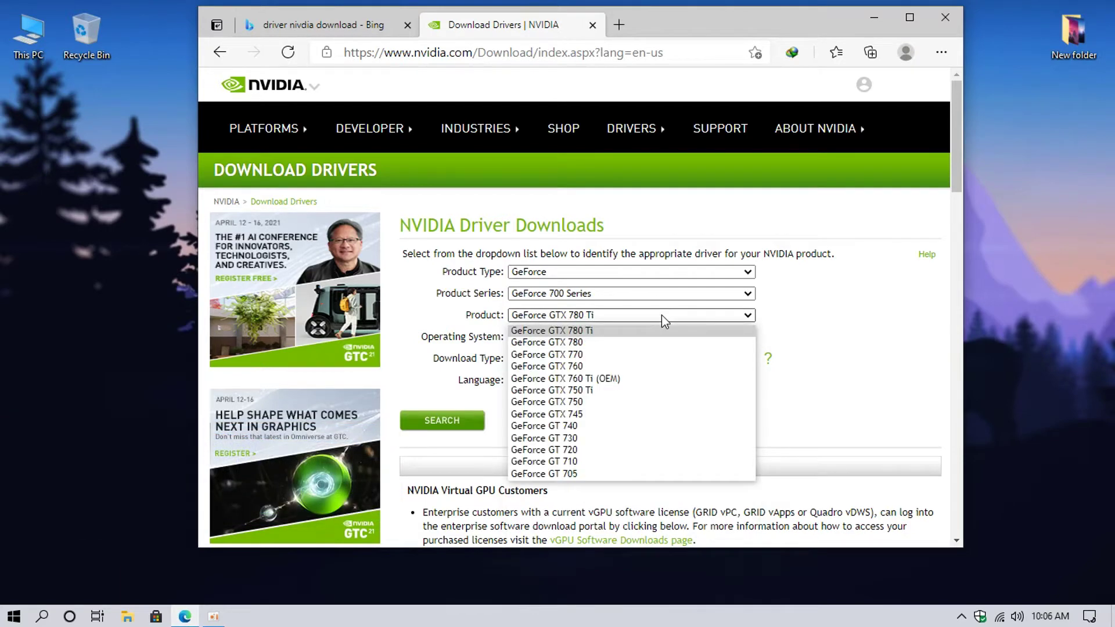
click(617, 440)
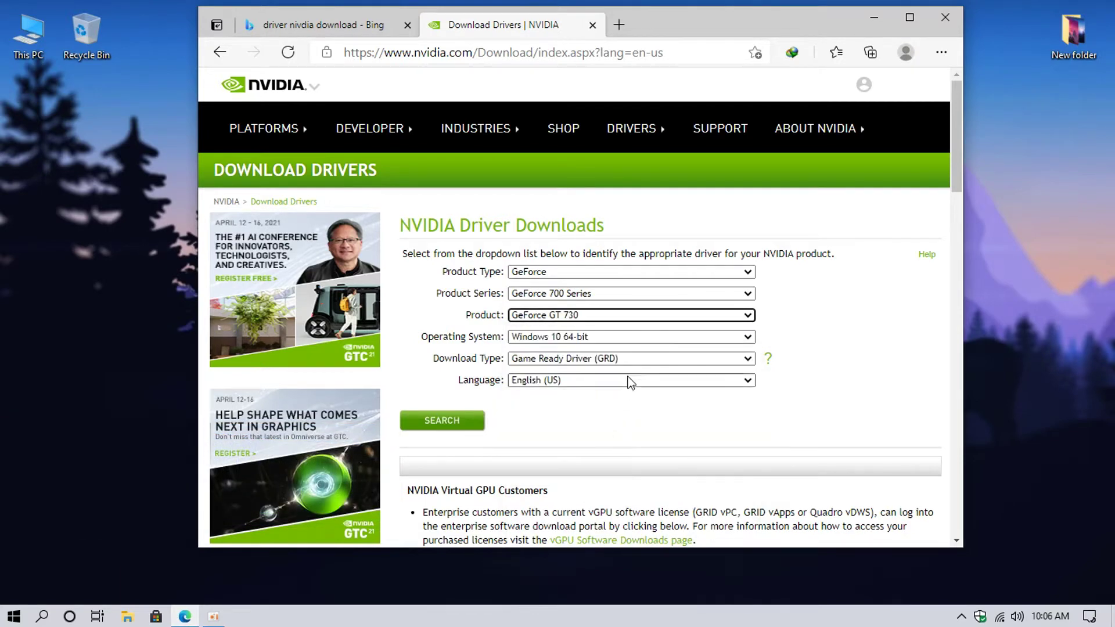
Search for the driver with Windows 10 64-bit, Game Ready Driver (GRD) and English (US) selected.
click(590, 338)
click(548, 366)
click(592, 359)
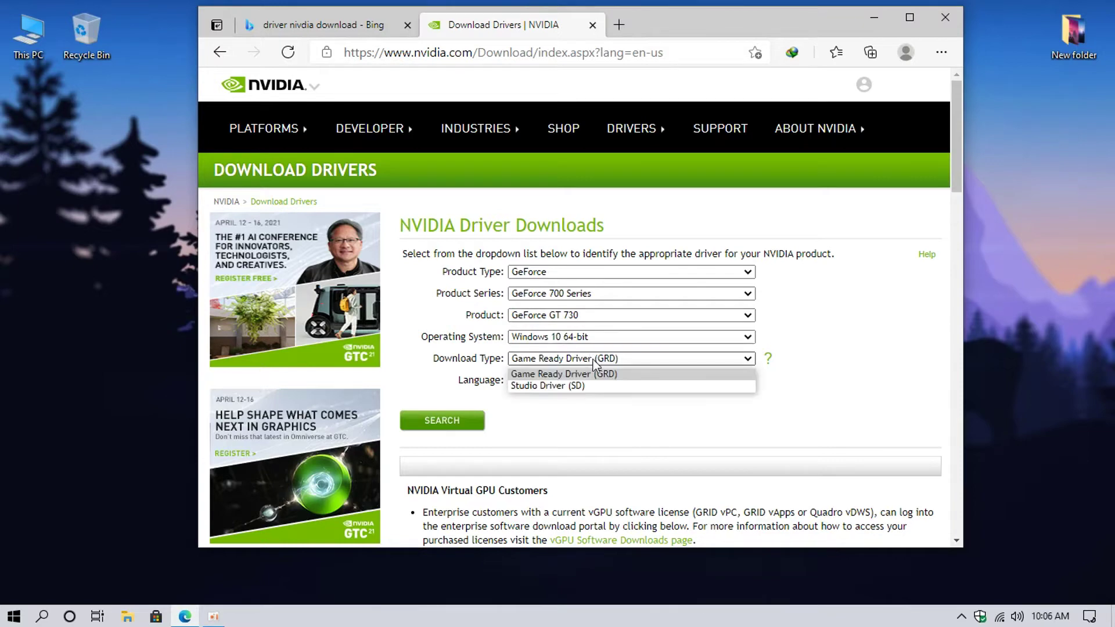
click(548, 375)
click(557, 381)
click(558, 391)
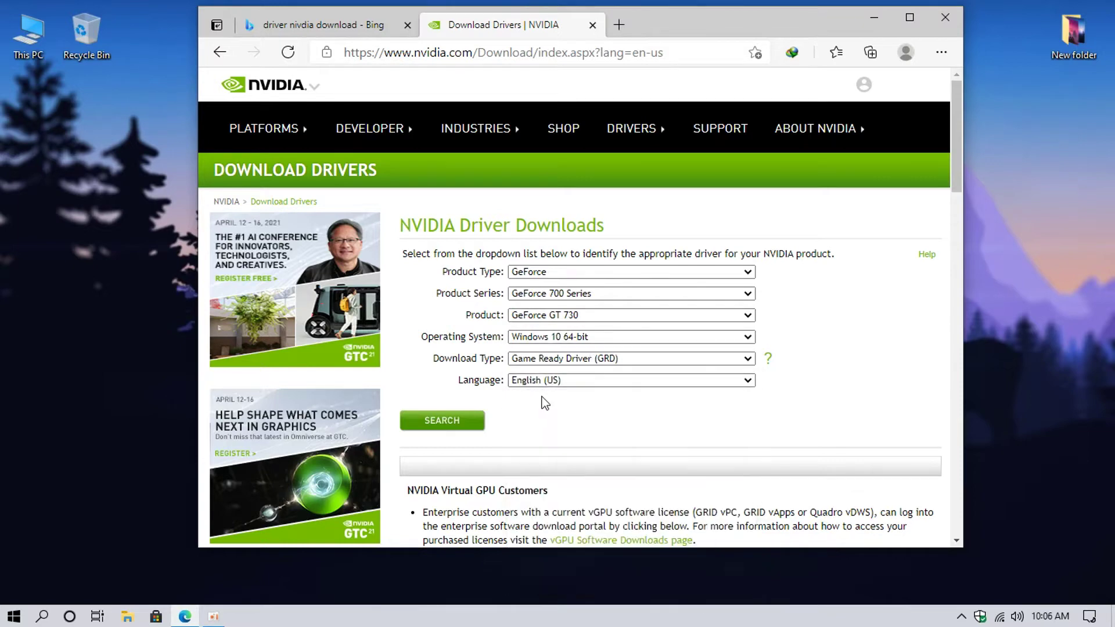
click(437, 431)
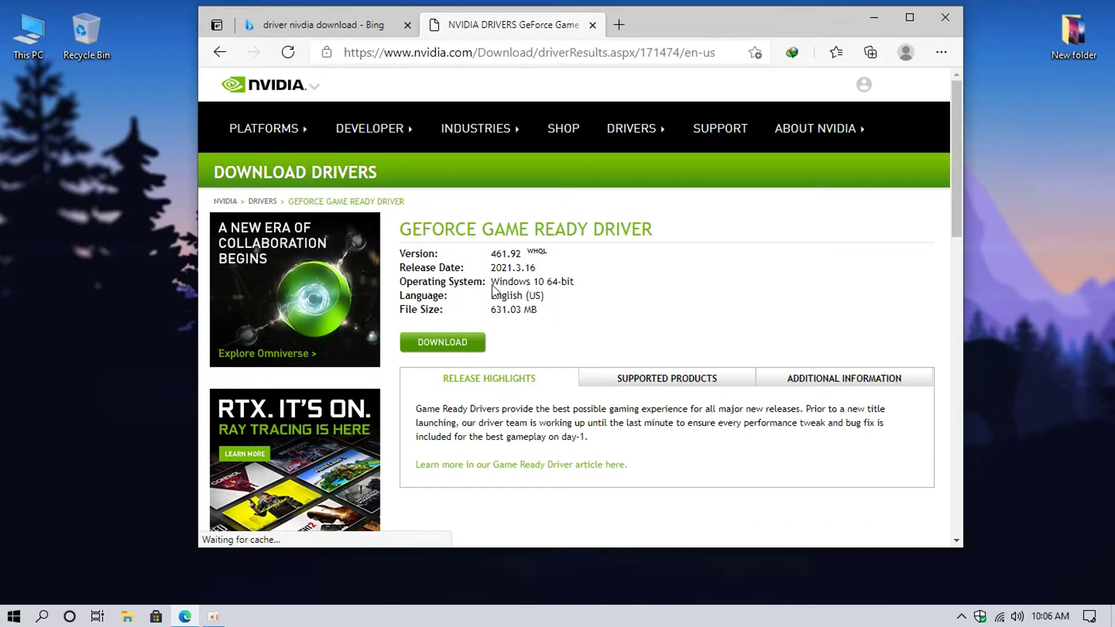
Download the GeForce Game Ready Driver version 461.92 to the desktop.
drag(503, 266, 484, 264)
click(540, 310)
click(437, 344)
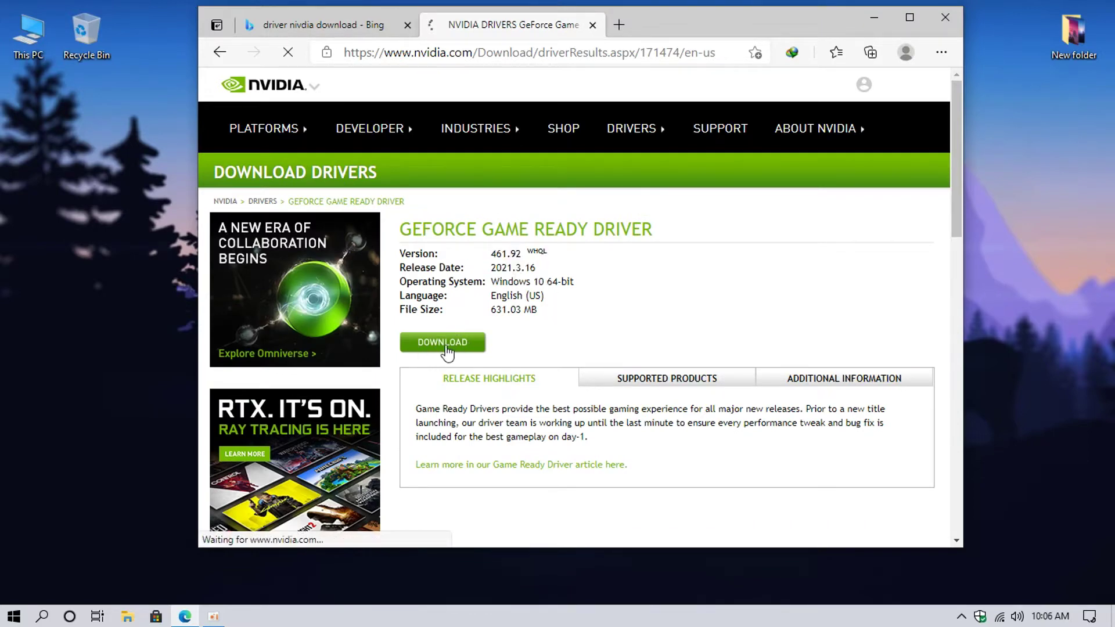
scroll(588, 331, down, 2)
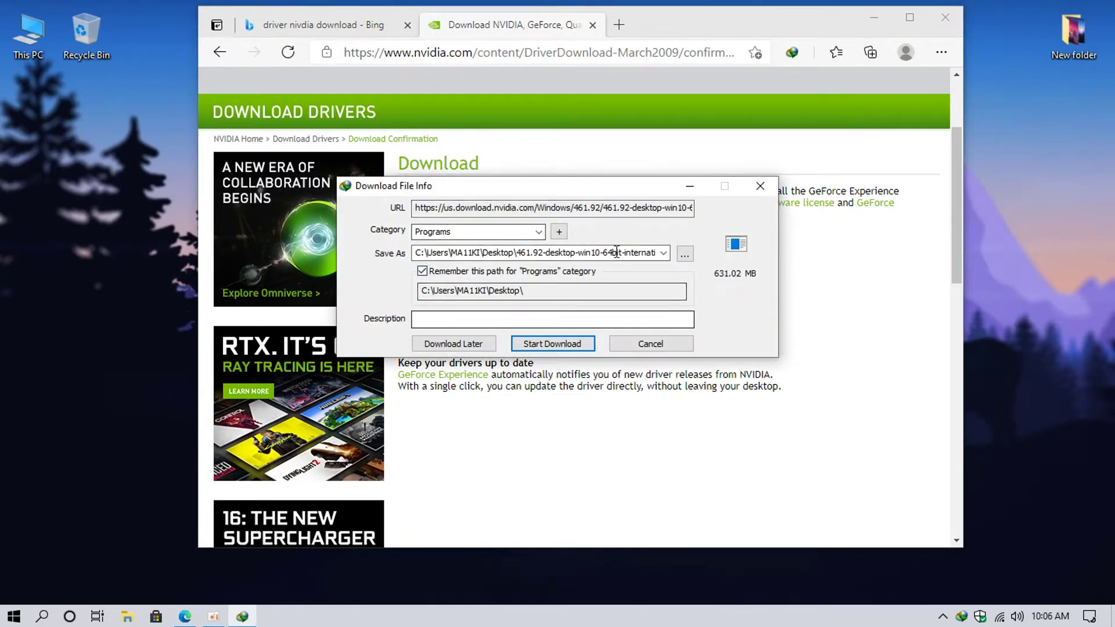
click(554, 344)
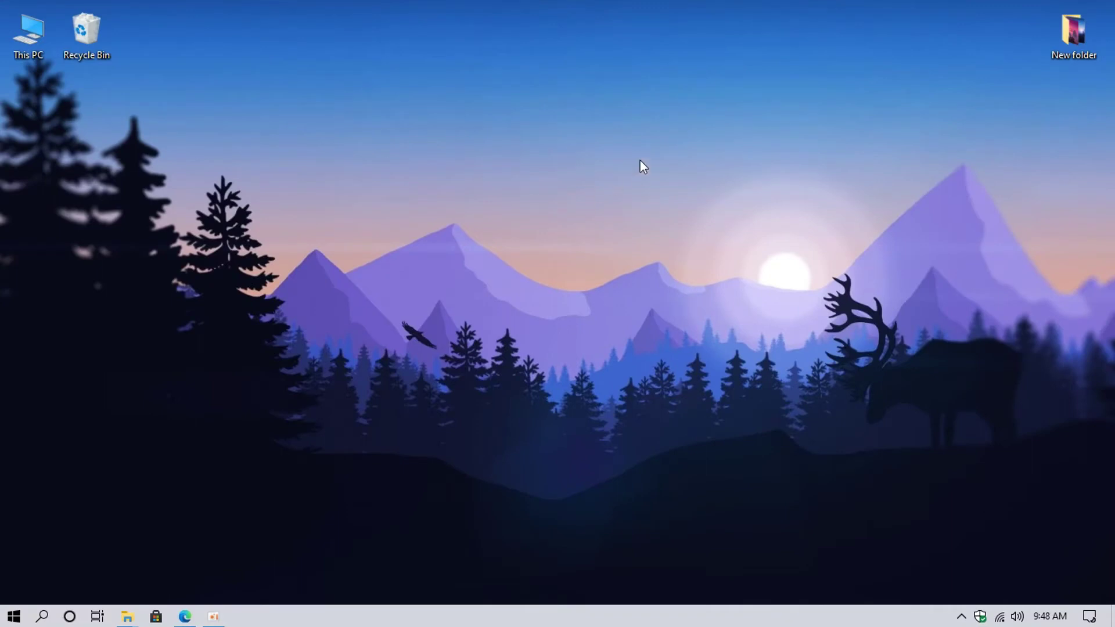
Switch to NVIDIA Control Panel and set the image settings to use the advanced 3D image settings.
right_click(640, 163)
click(707, 285)
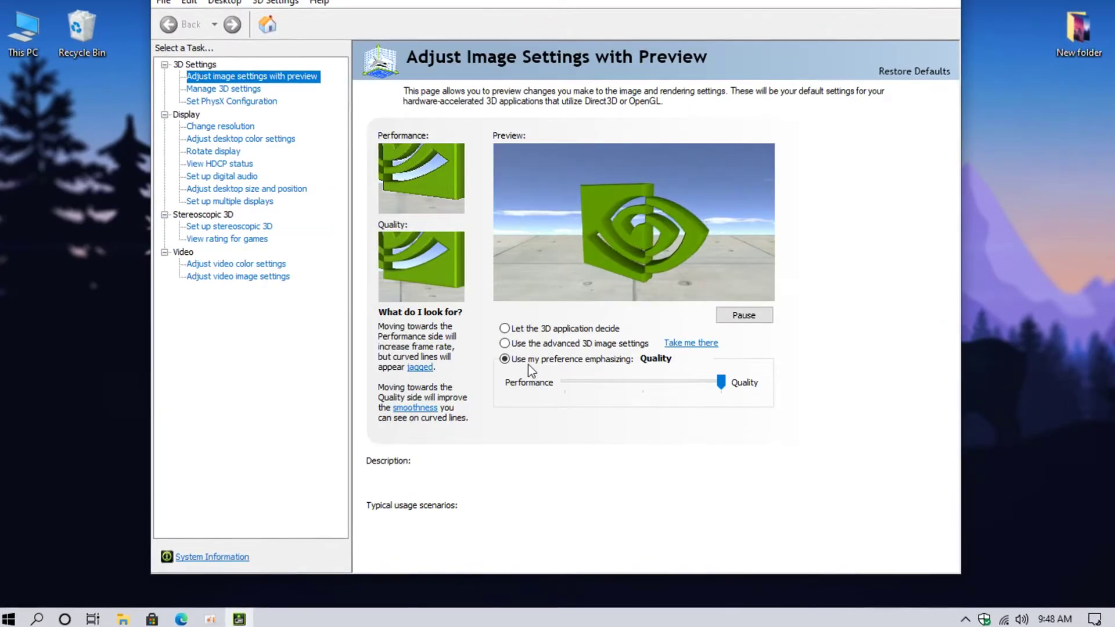
mouse_move(528, 364)
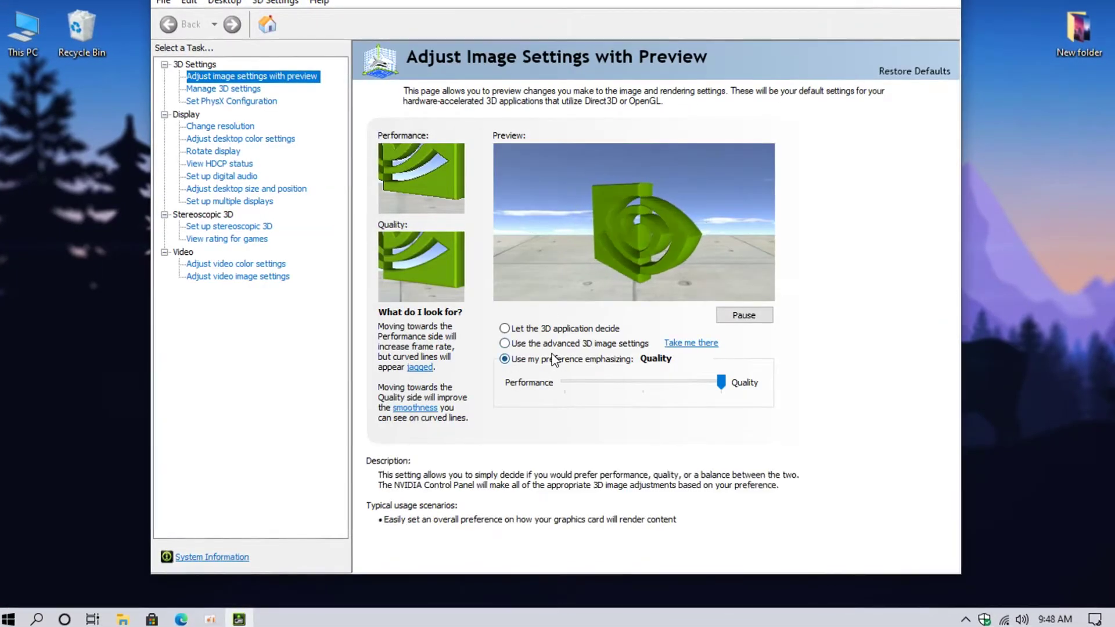
click(514, 343)
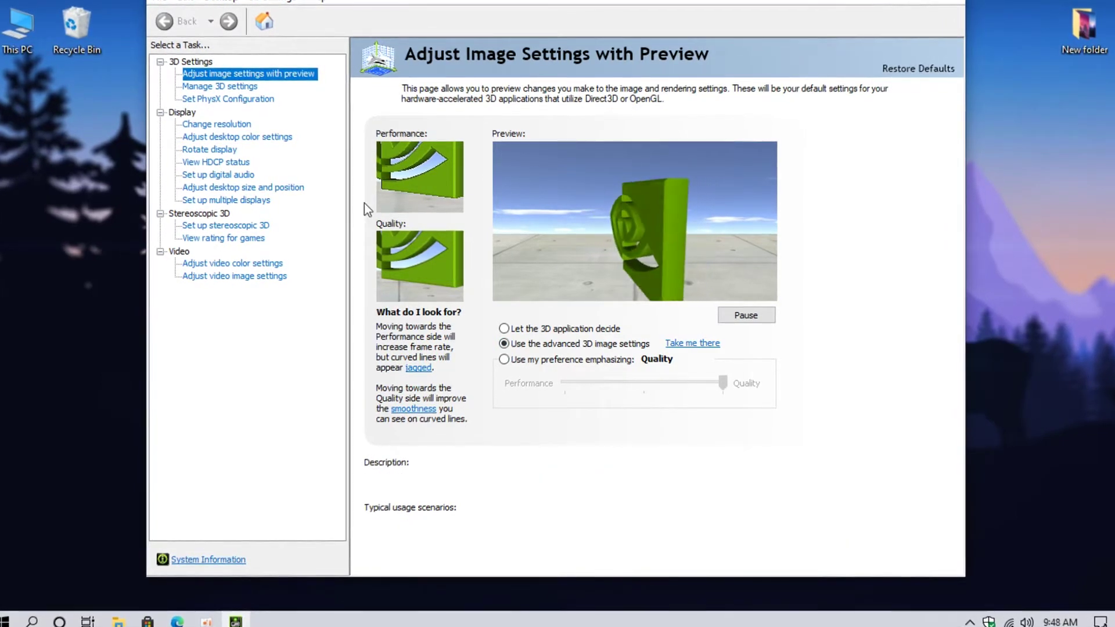
In the global 3D settings, set Ambient Occlusion to Performance and Anisotropic filtering to Application-controlled.
click(219, 87)
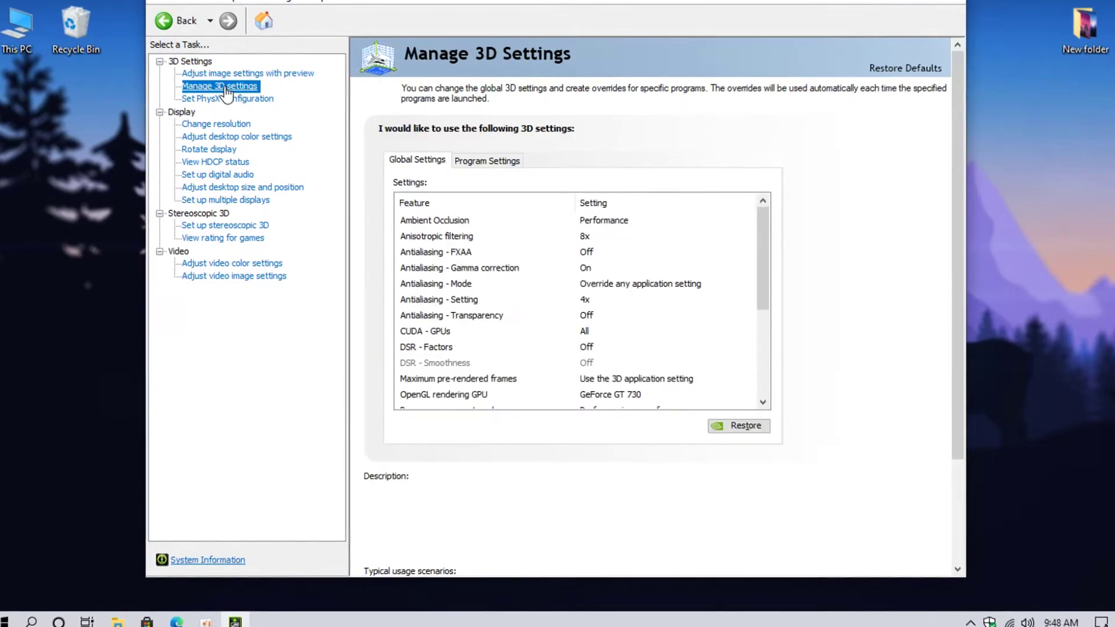
mouse_move(595, 219)
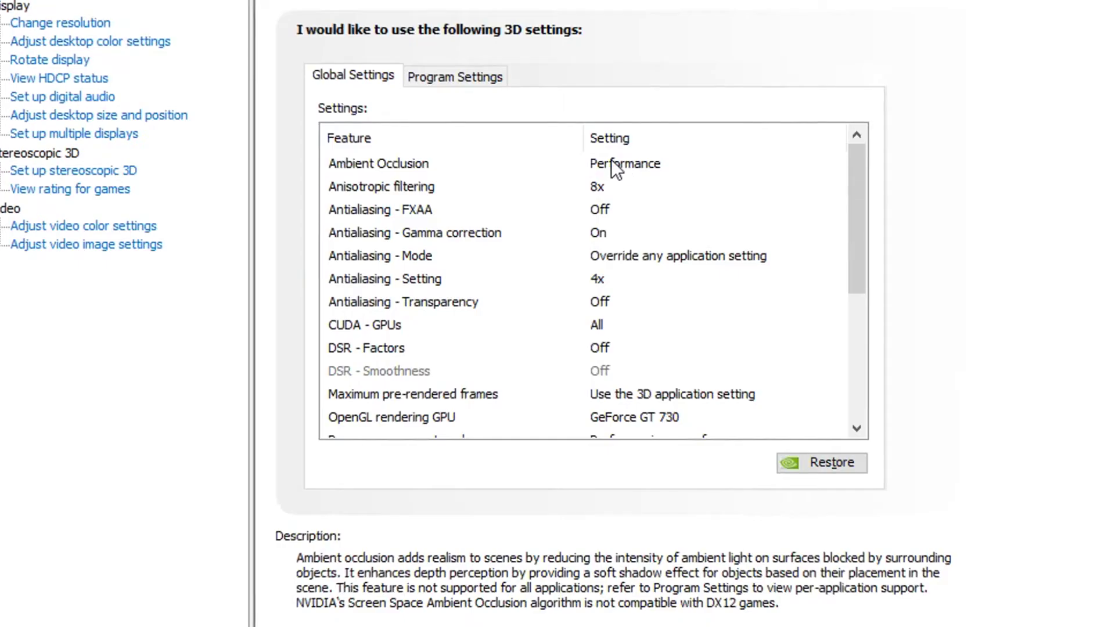
click(611, 165)
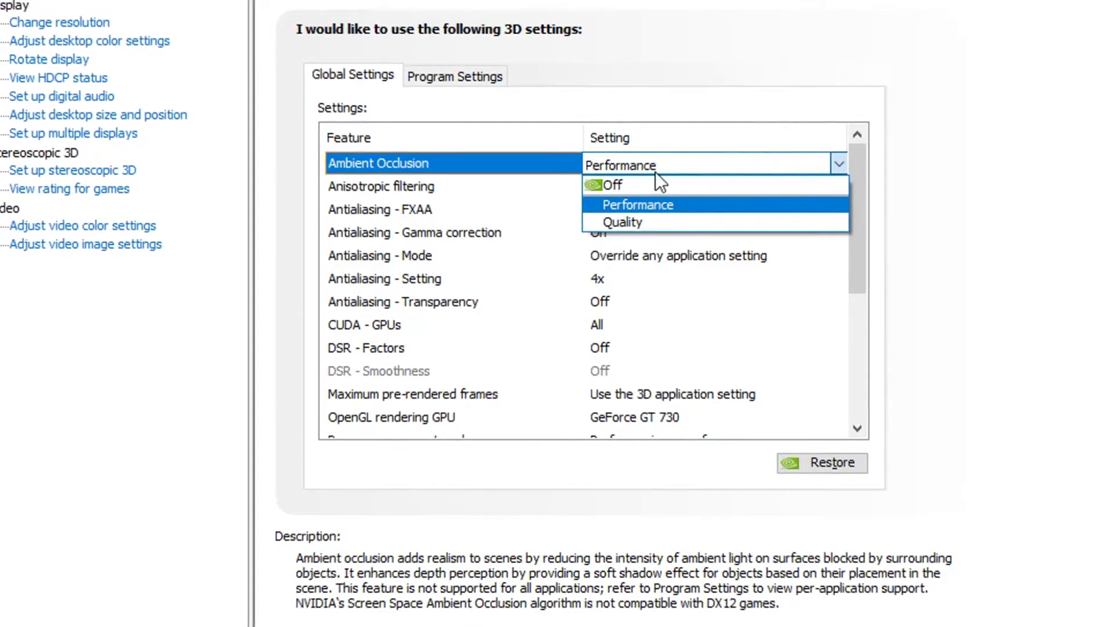
click(614, 206)
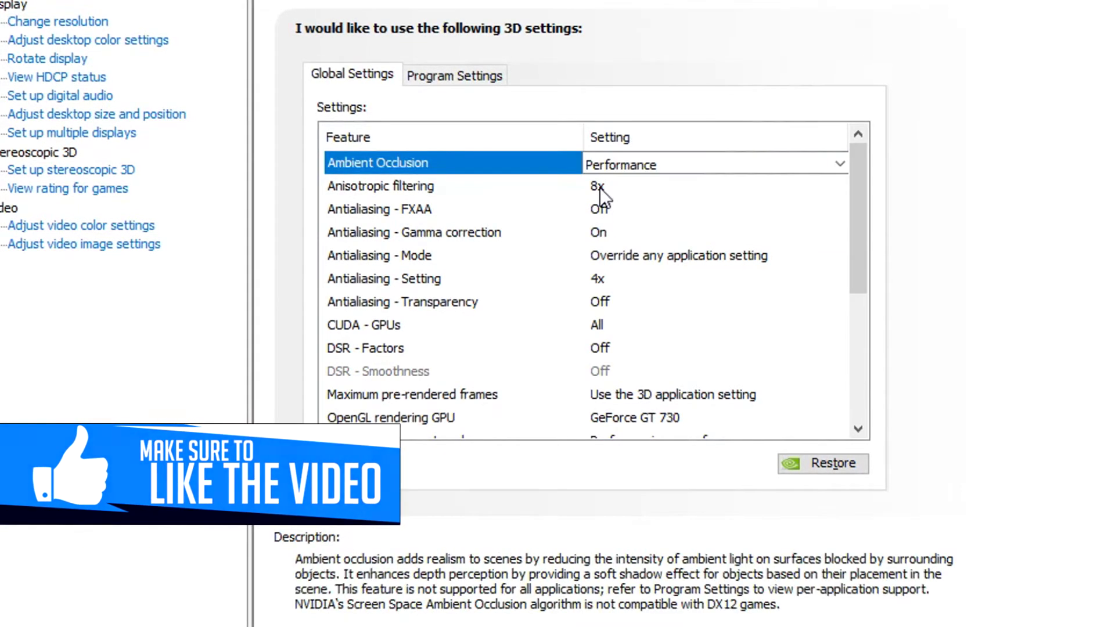
click(601, 187)
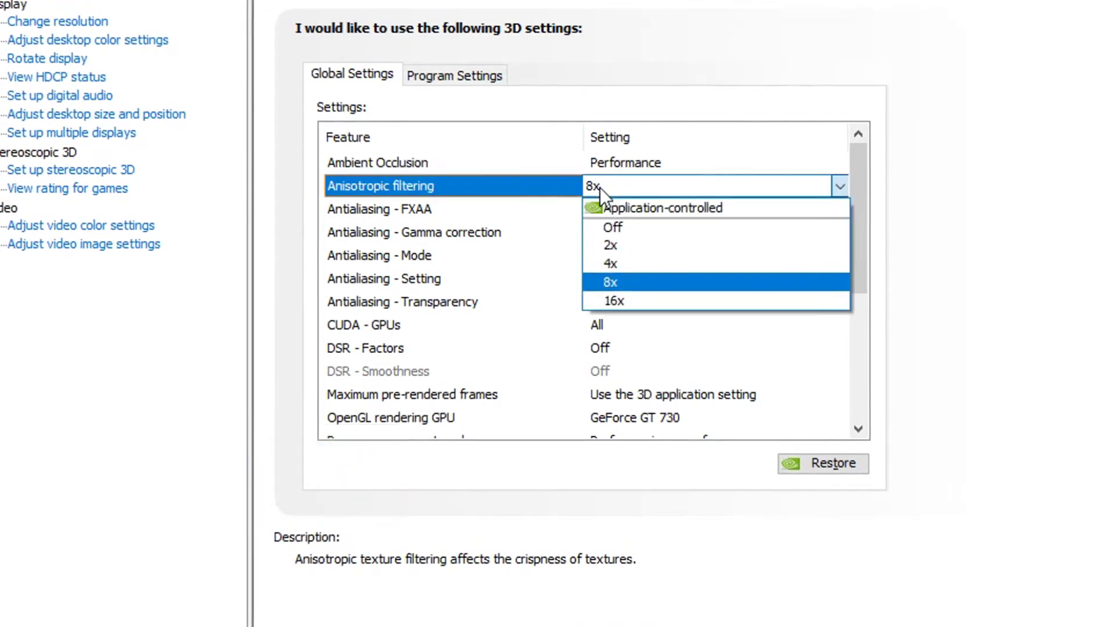
click(639, 207)
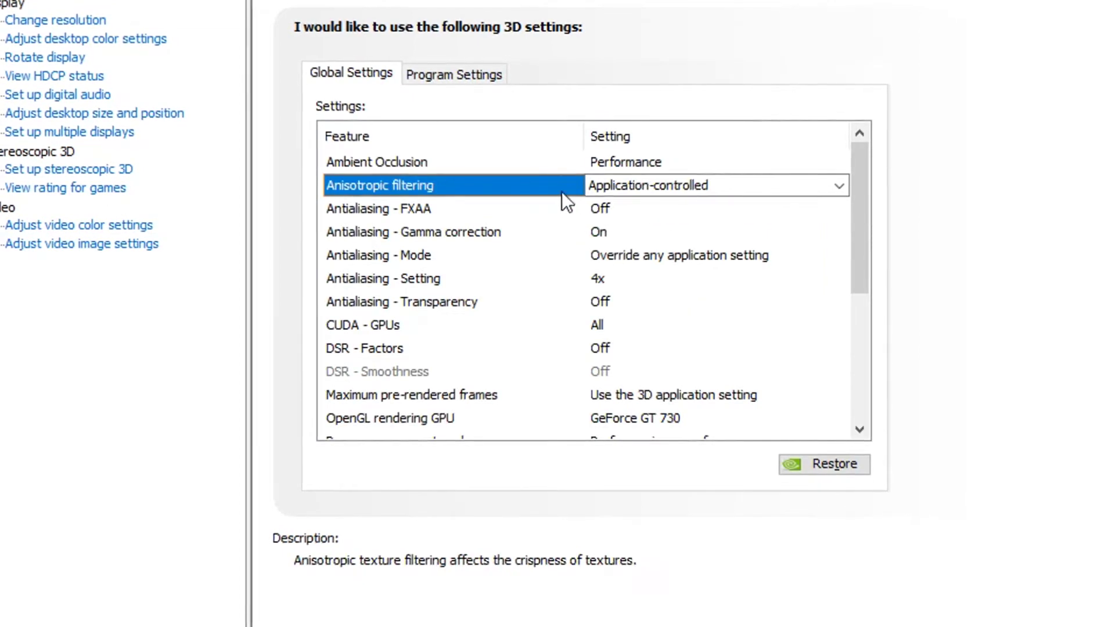
Set Antialiasing - FXAA to Off and Antialiasing - Gamma correction to On.
click(605, 210)
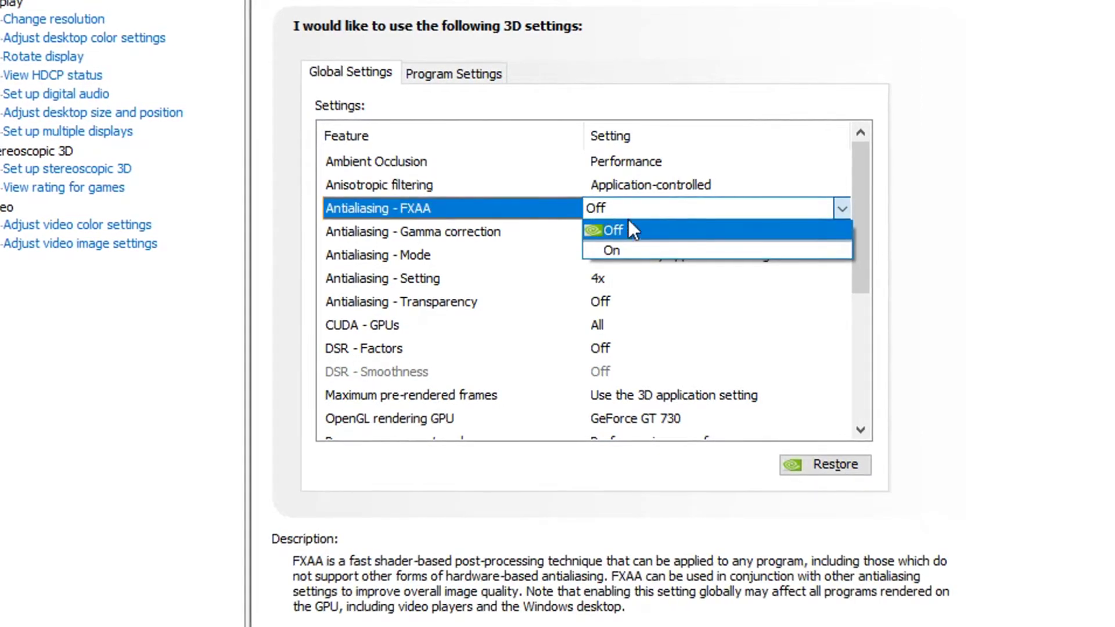
click(636, 232)
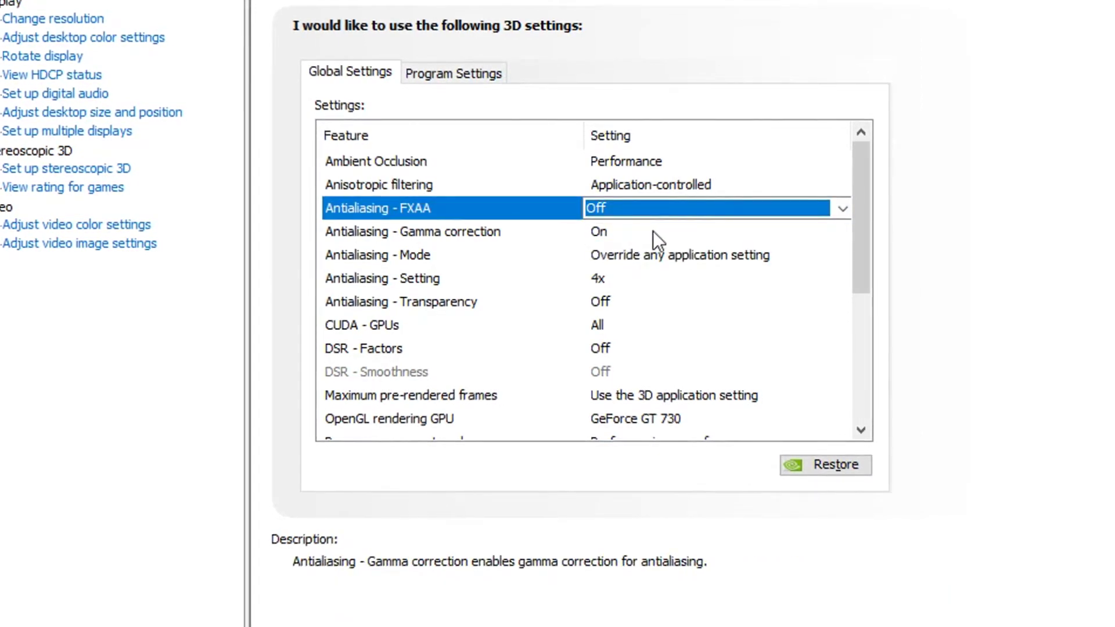
click(638, 232)
click(637, 232)
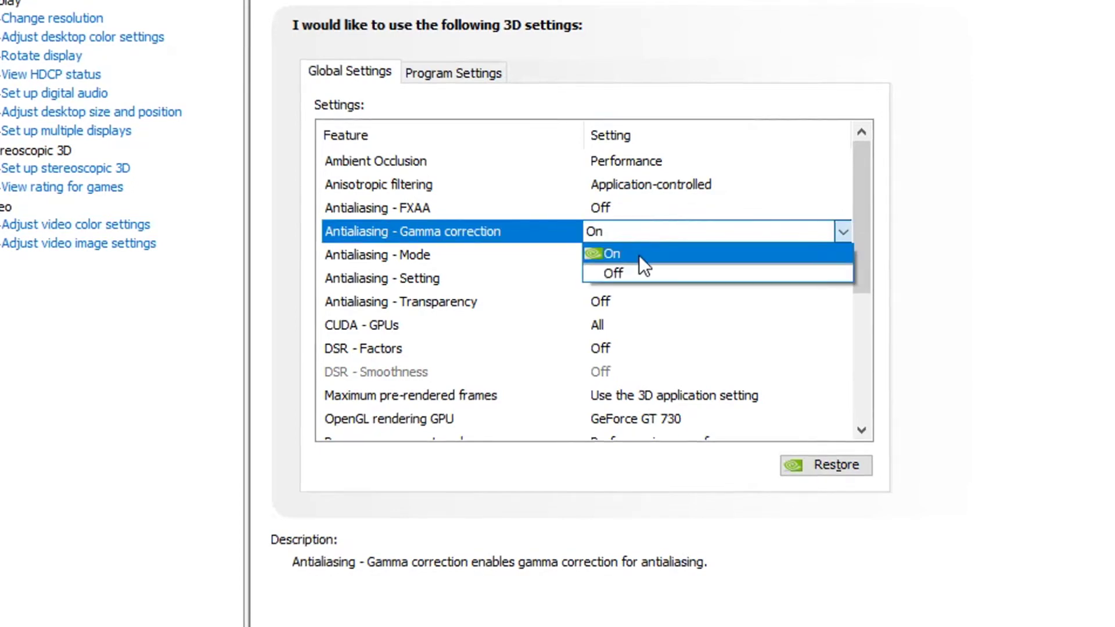
click(639, 254)
Keep Gamma correction On, then set Antialiasing - Mode to Application-controlled and Antialiasing - Transparency to Off.
click(627, 256)
click(626, 254)
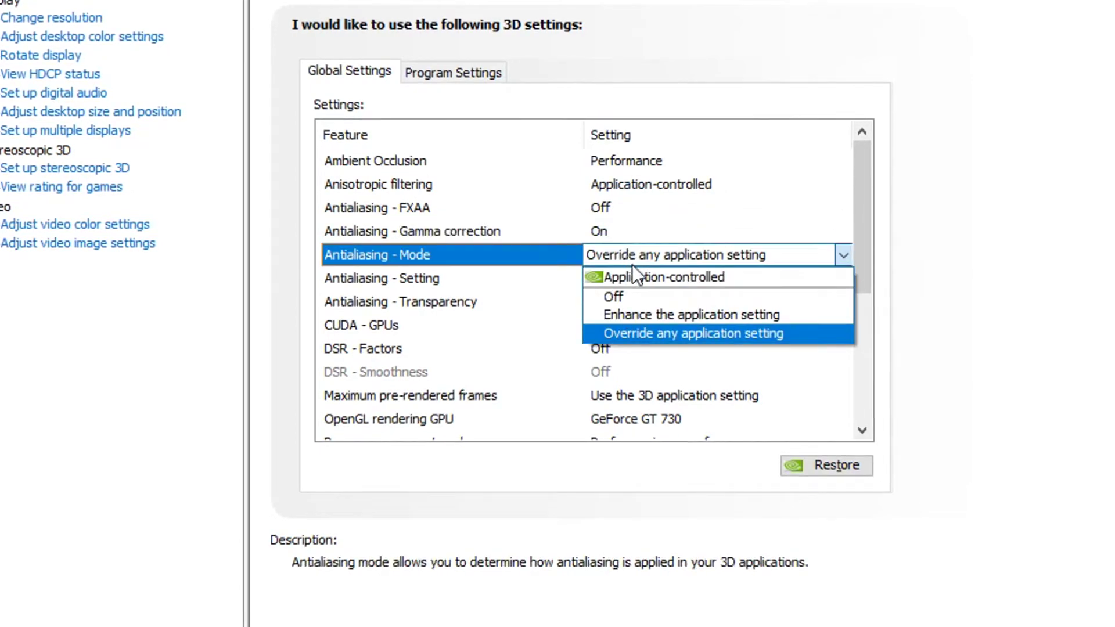
click(658, 279)
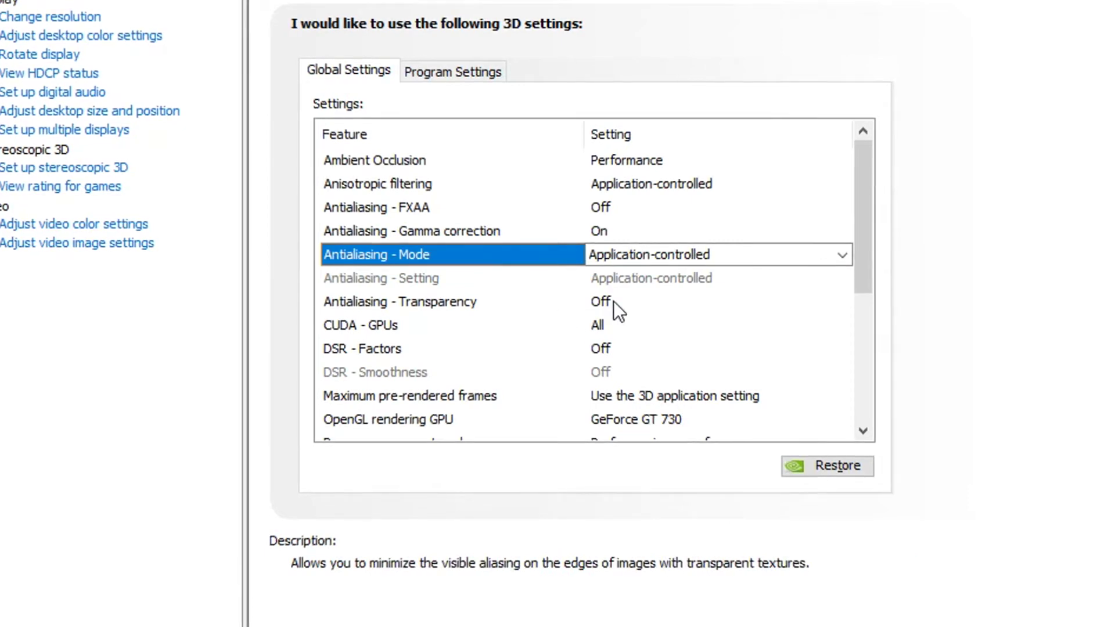
click(598, 299)
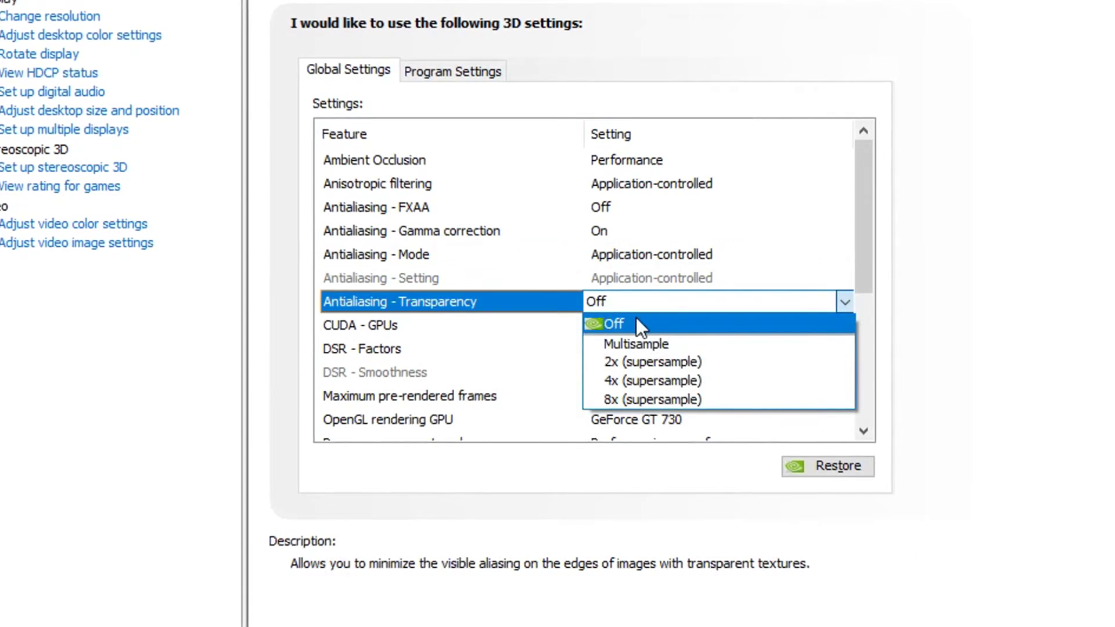
click(601, 323)
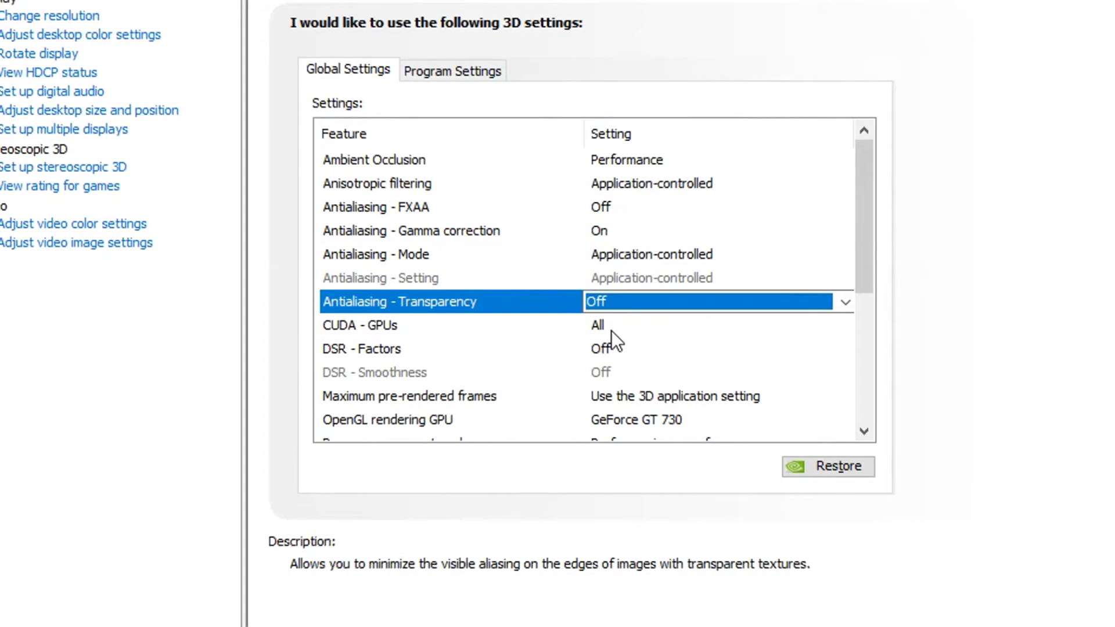
Confirm GeForce GT 730 as the GPU for CUDA - GPUs and leave all DSR - Factors unselected.
click(611, 330)
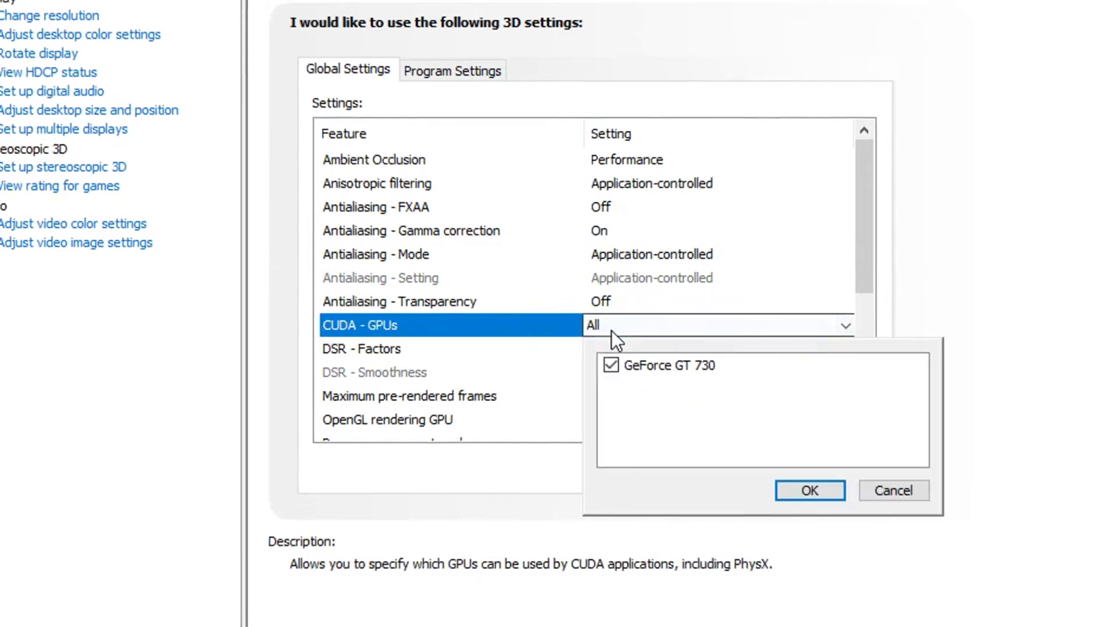
click(809, 491)
scroll(734, 310, down, 1)
click(598, 302)
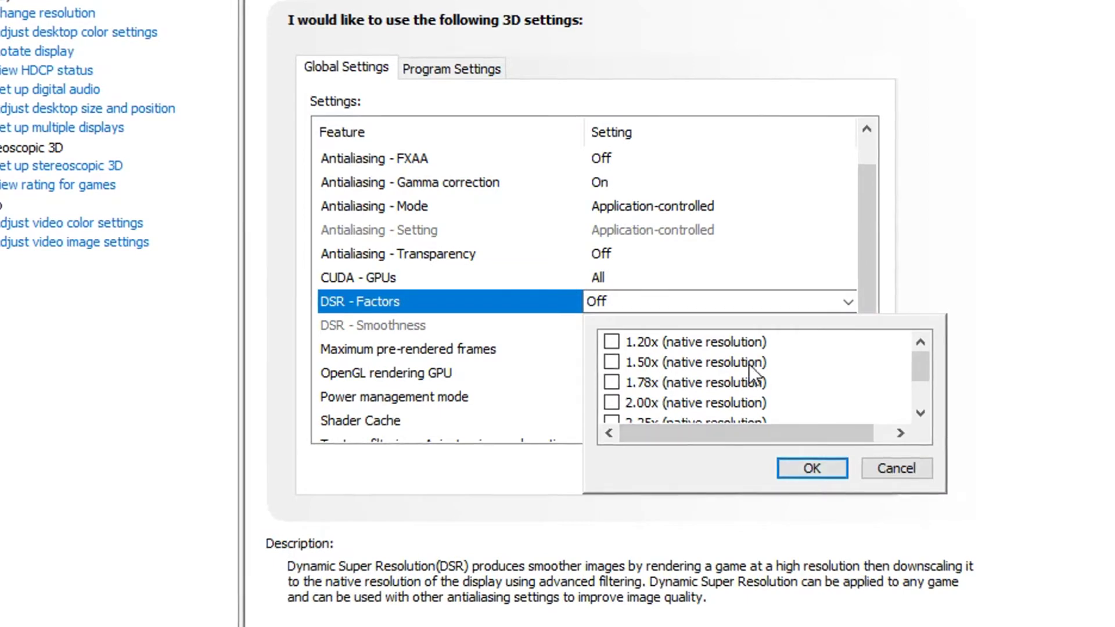
click(814, 458)
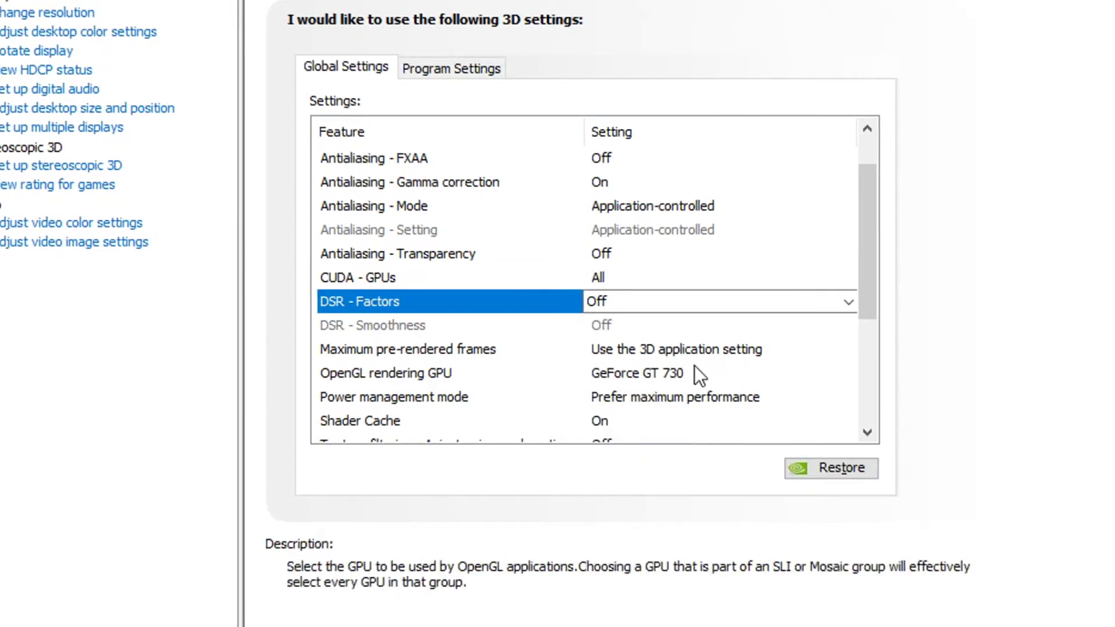
Set Maximum pre-rendered frames to Use the 3D application setting and OpenGL rendering GPU to GeForce GT 730.
drag(859, 236, 870, 310)
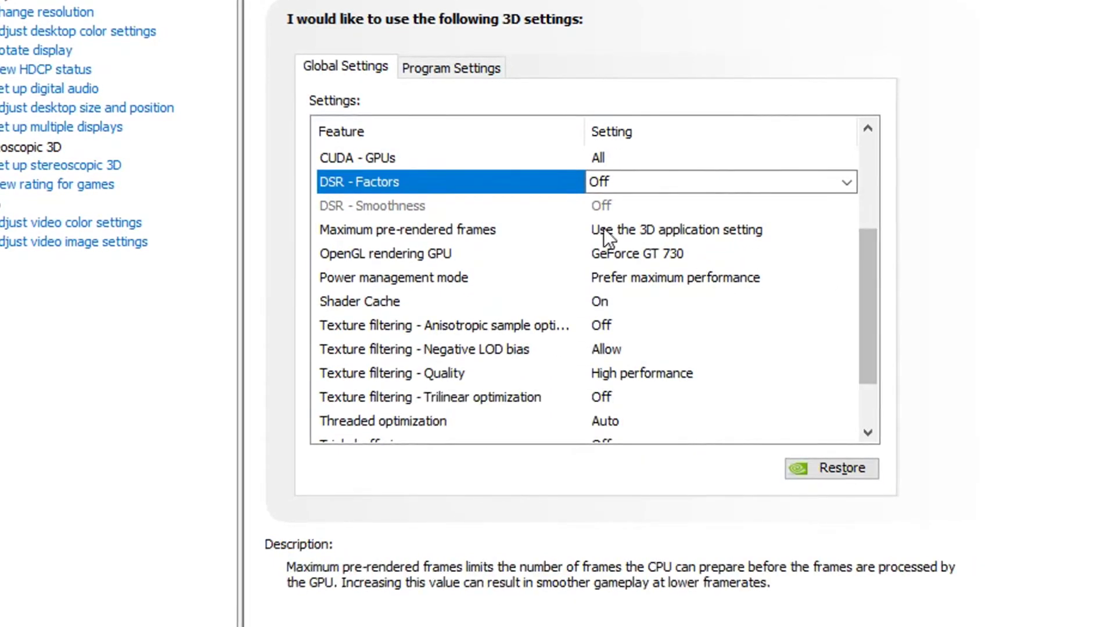
click(641, 230)
click(645, 230)
click(667, 249)
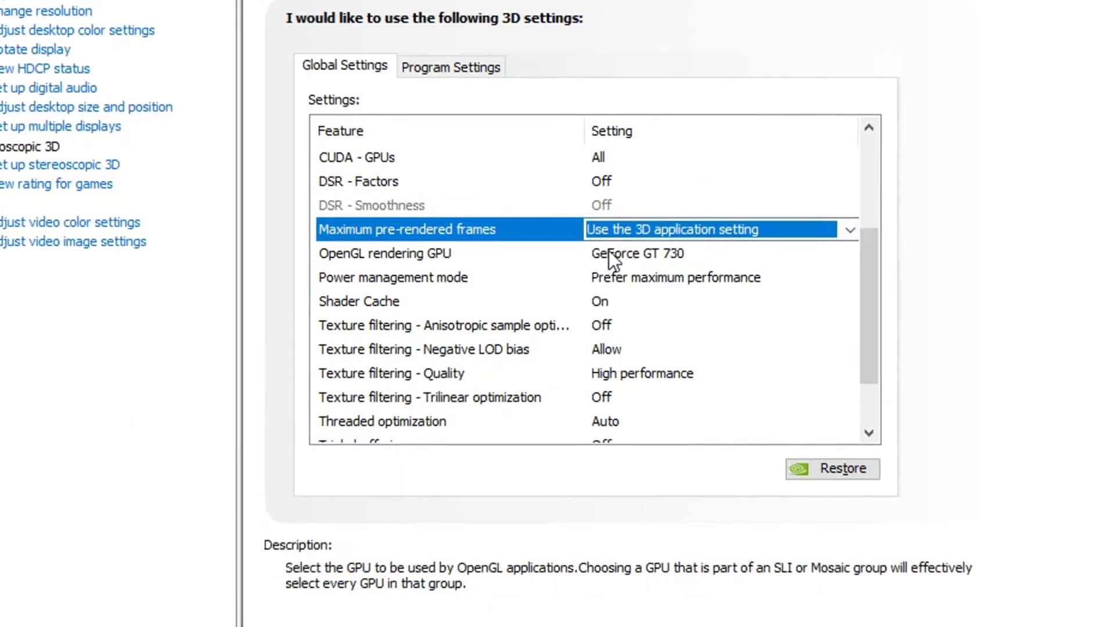
click(609, 251)
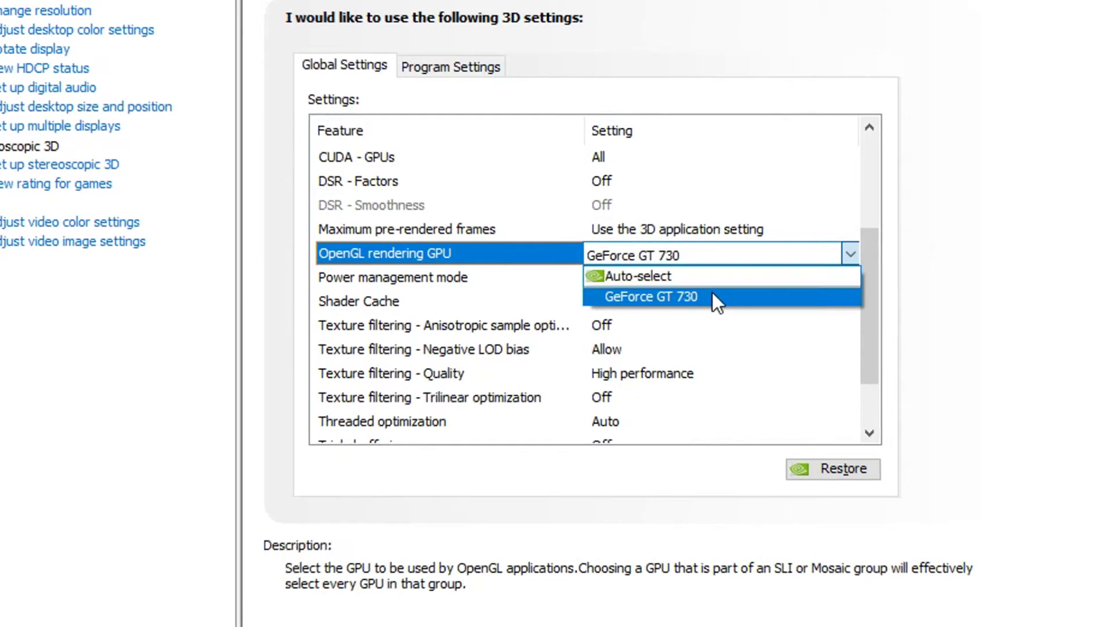
click(680, 295)
click(628, 258)
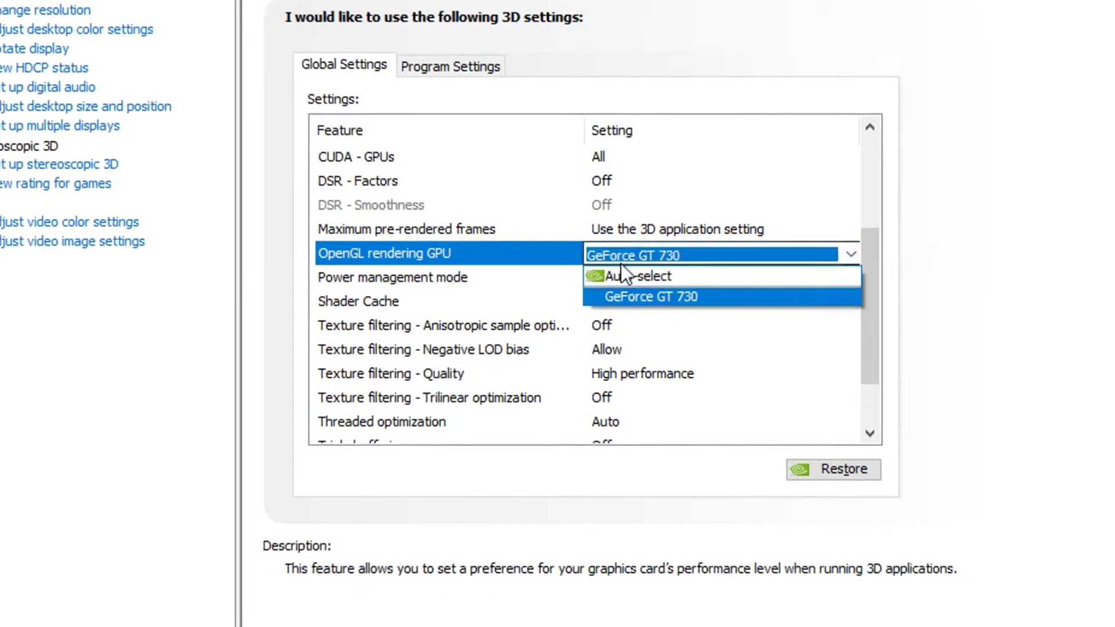
click(634, 299)
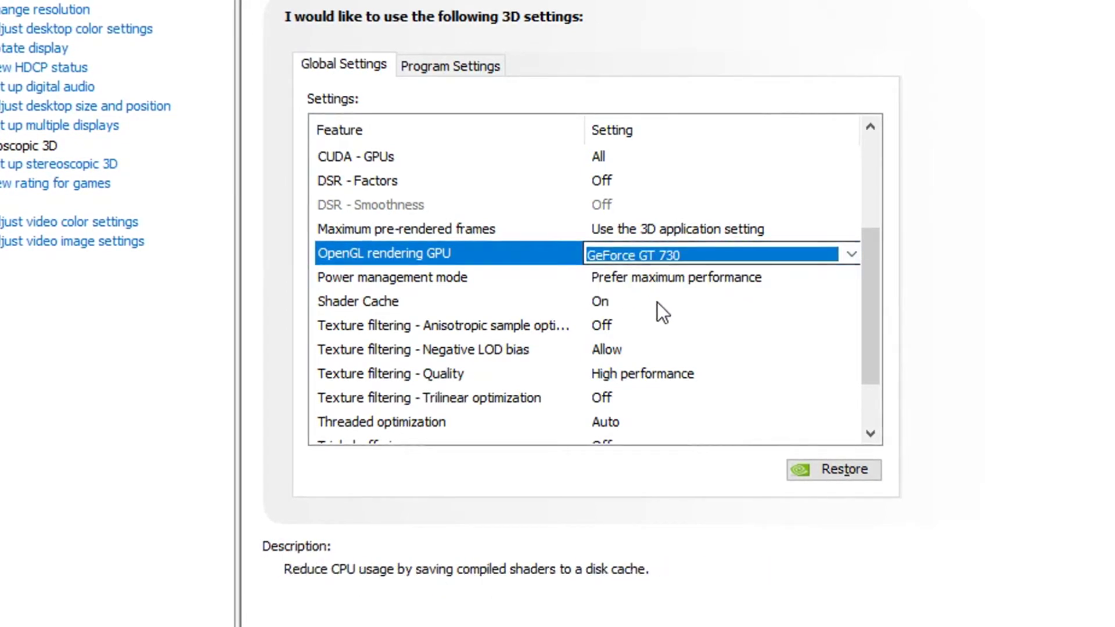
Set Power management mode to Prefer maximum performance and Shader Cache to On.
click(612, 281)
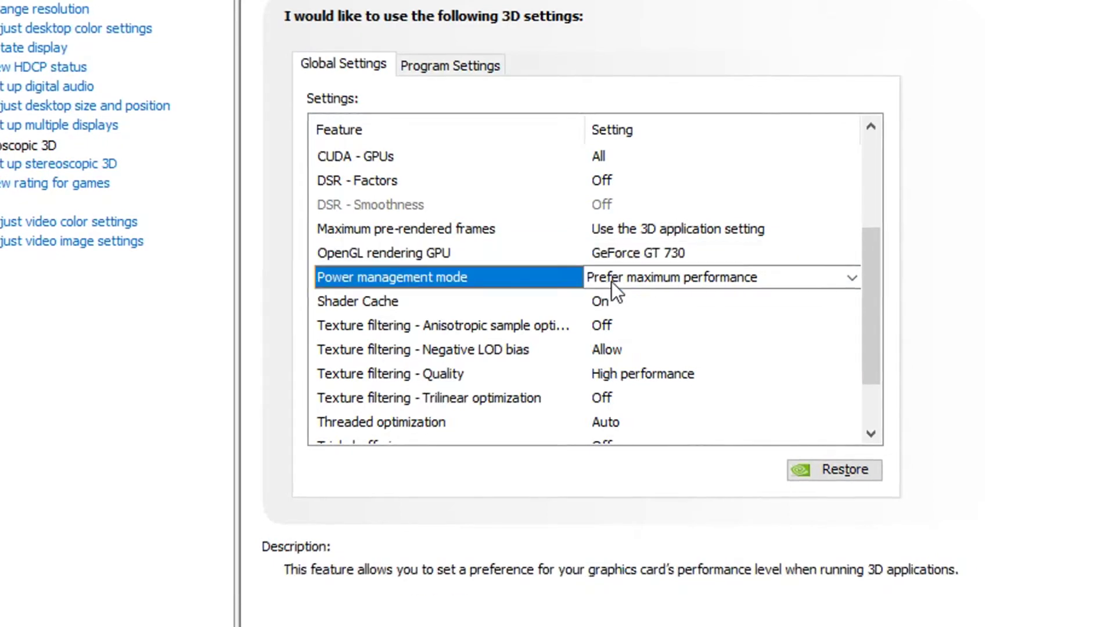
click(611, 281)
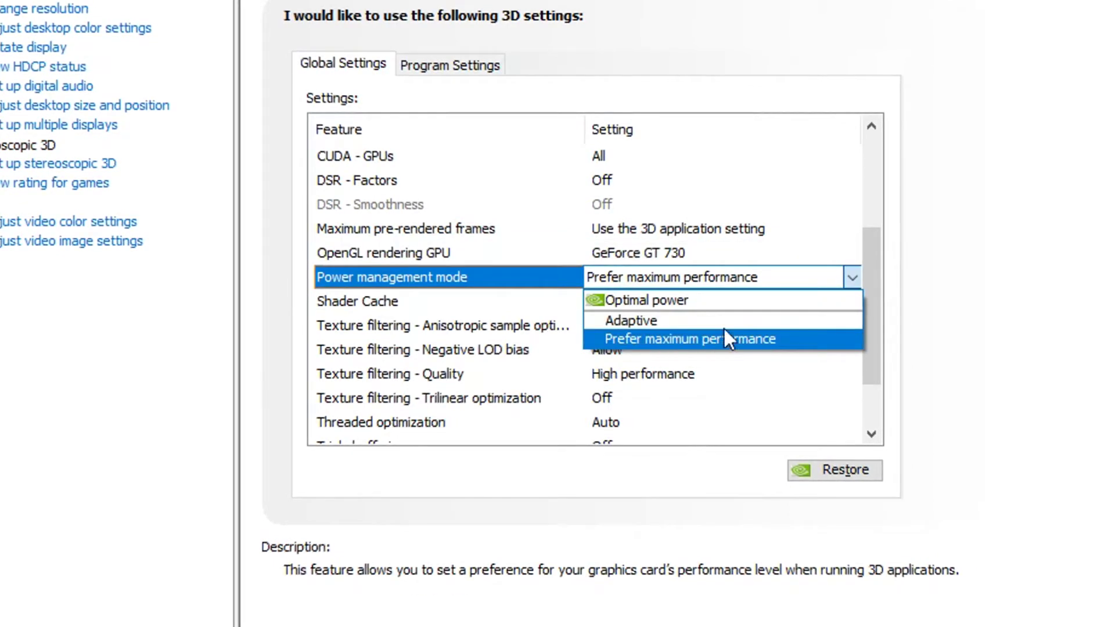
click(711, 338)
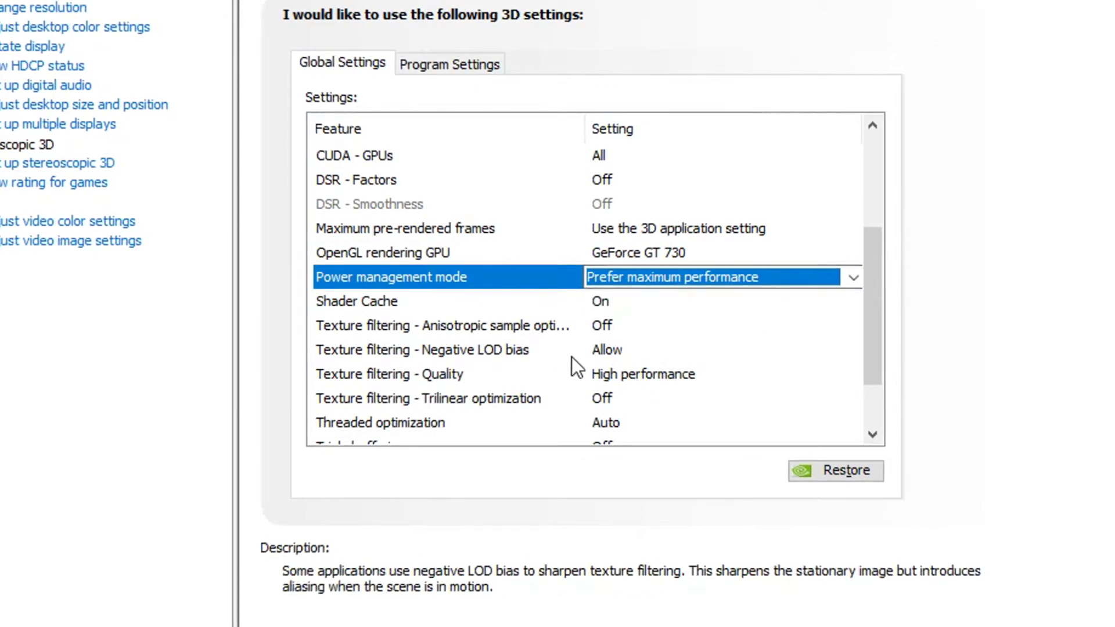
click(598, 302)
click(599, 303)
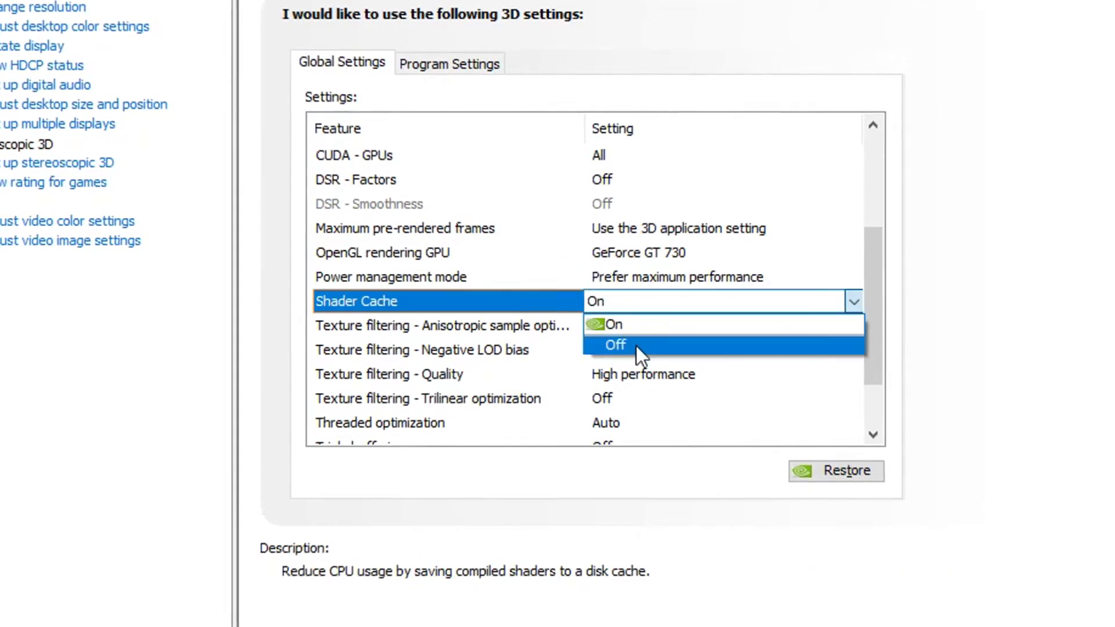
click(638, 323)
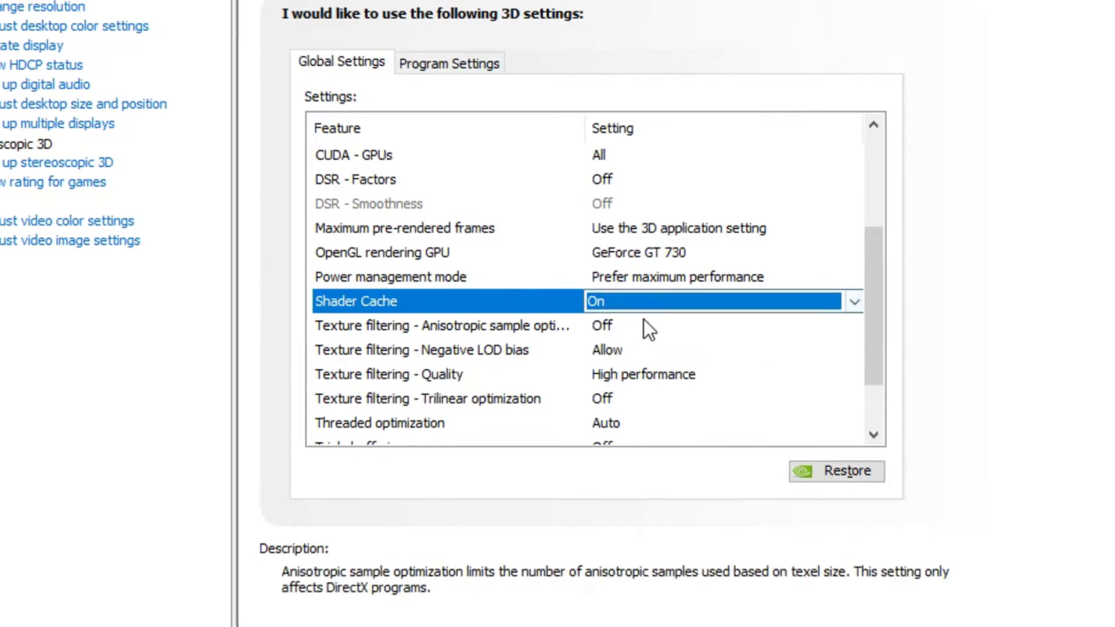
Set Texture filtering - Anisotropic sample optimization to Off.
scroll(874, 290, down, 1)
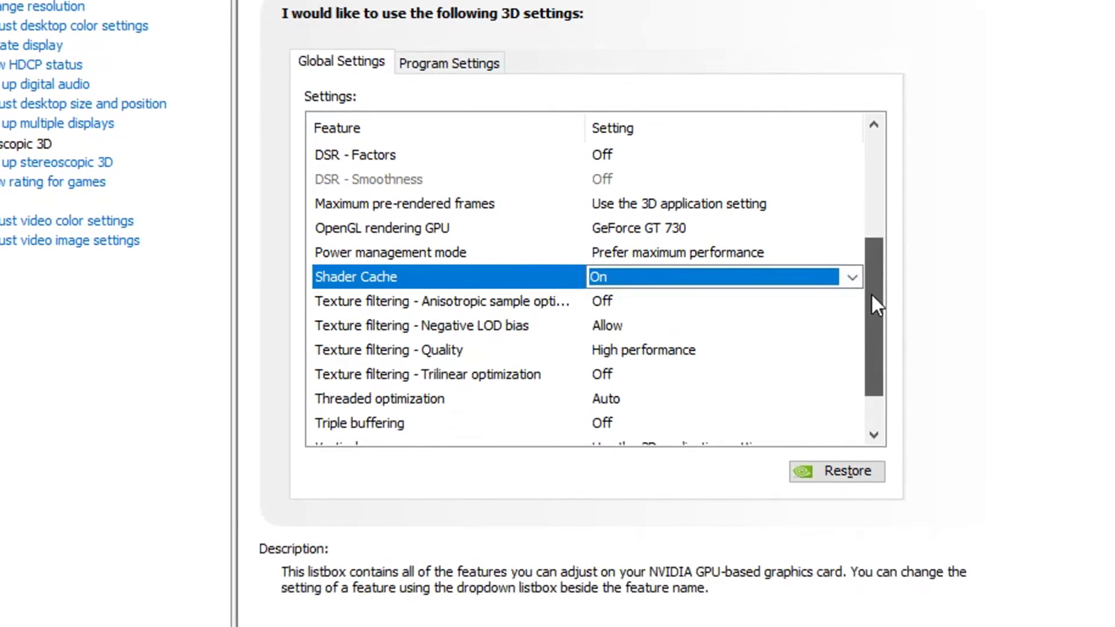
click(610, 300)
click(610, 299)
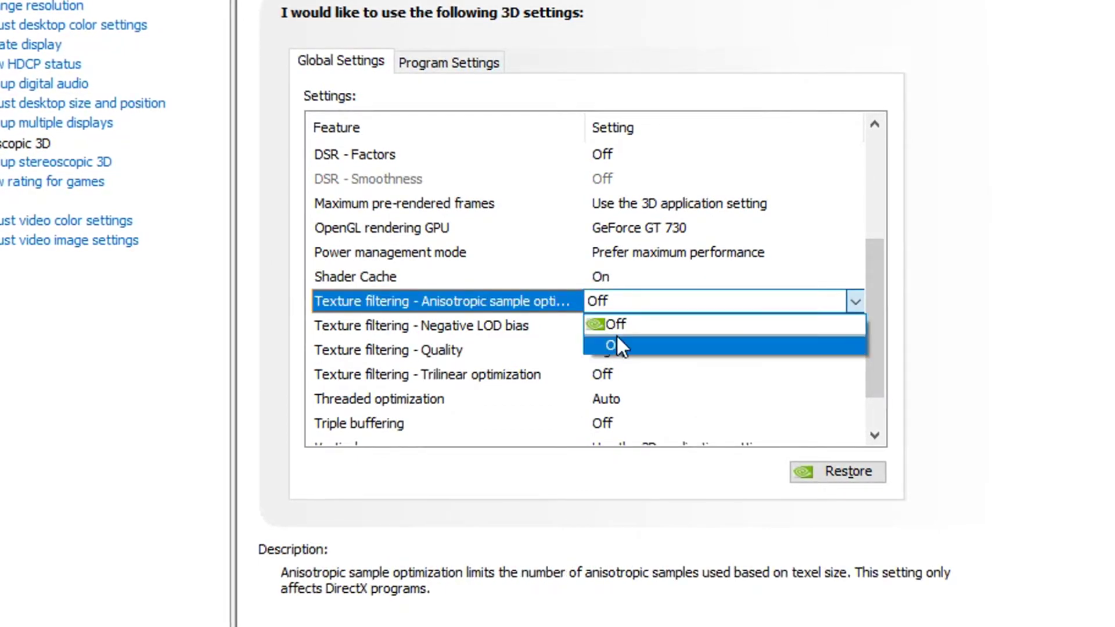
click(650, 319)
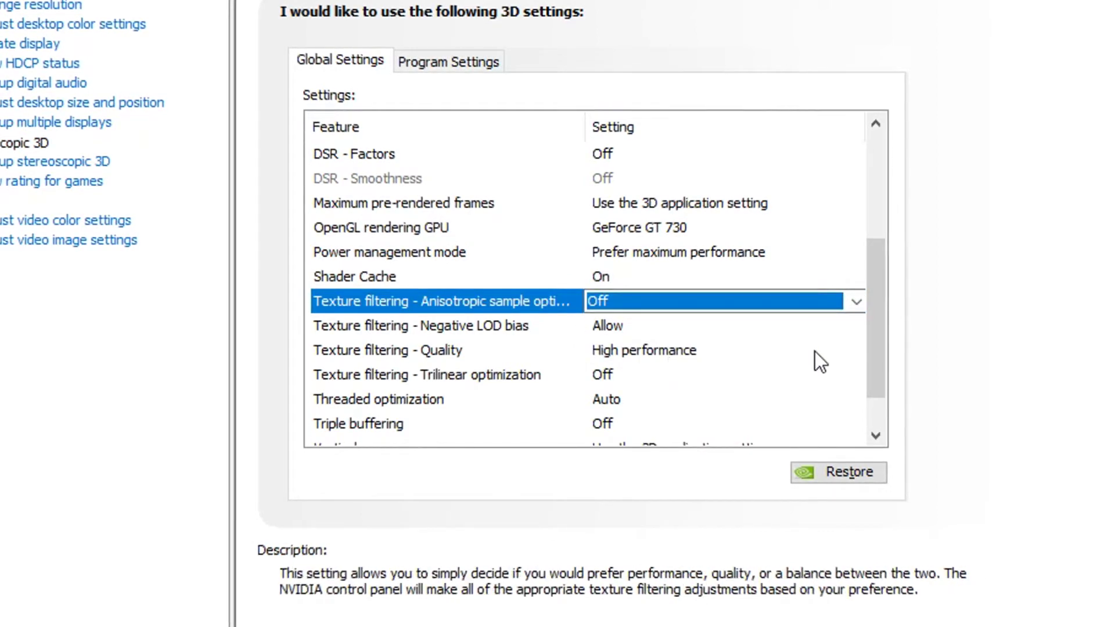
Set Texture filtering - Negative LOD bias to Allow and Texture filtering - Quality to High performance.
scroll(874, 331, down, 1)
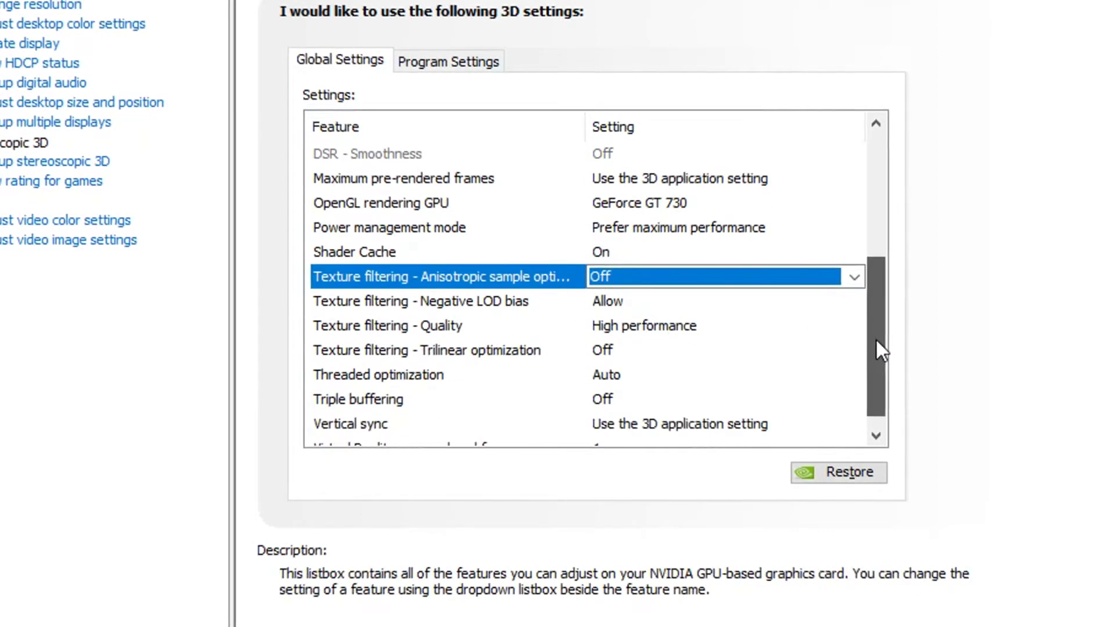
click(601, 306)
click(601, 306)
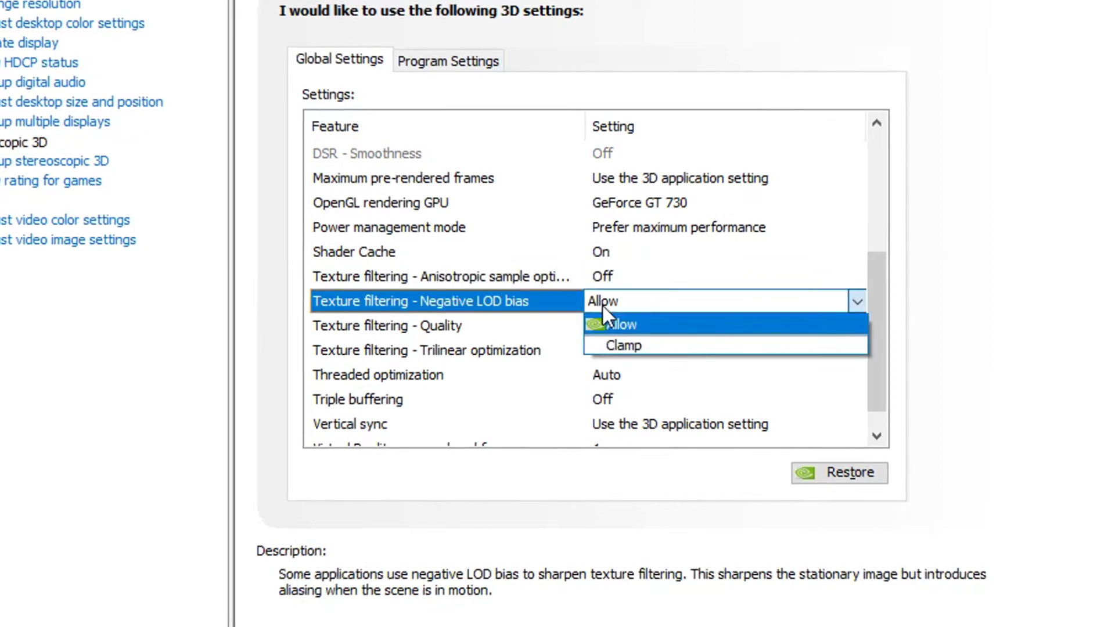
click(649, 320)
click(643, 329)
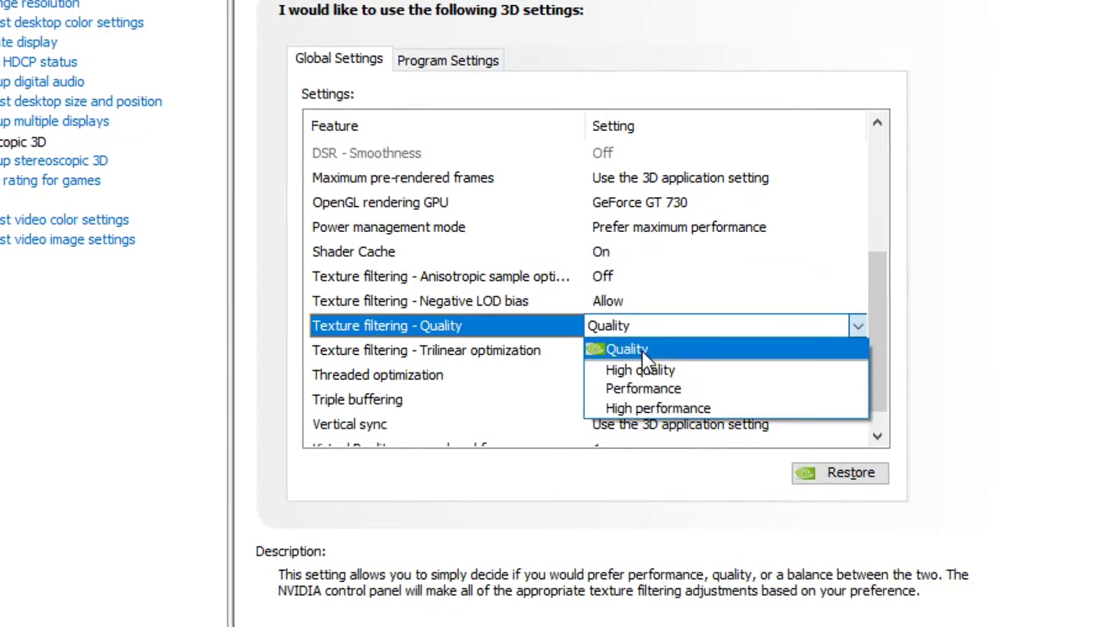
click(702, 409)
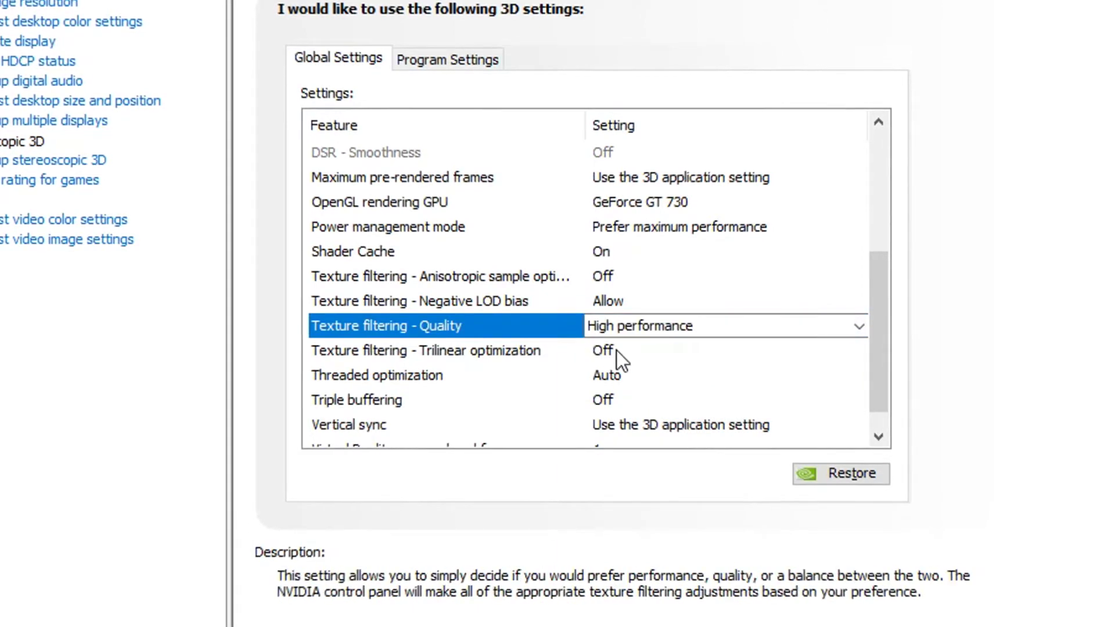
Set Texture filtering - Trilinear optimization and Vertical sync to Off.
click(607, 350)
click(620, 394)
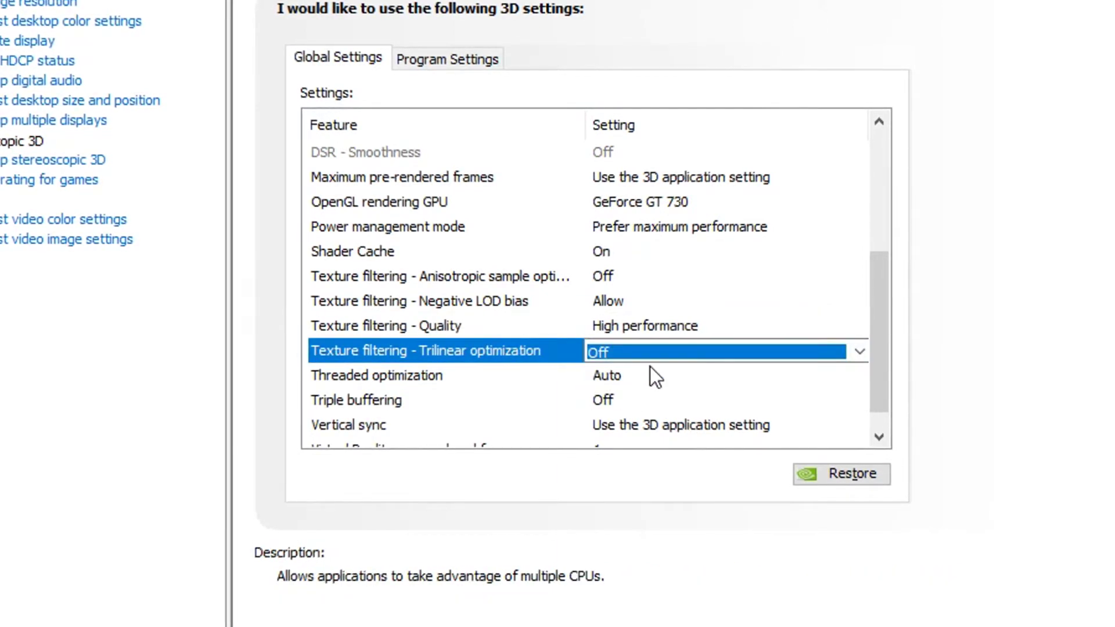
drag(880, 337, 884, 349)
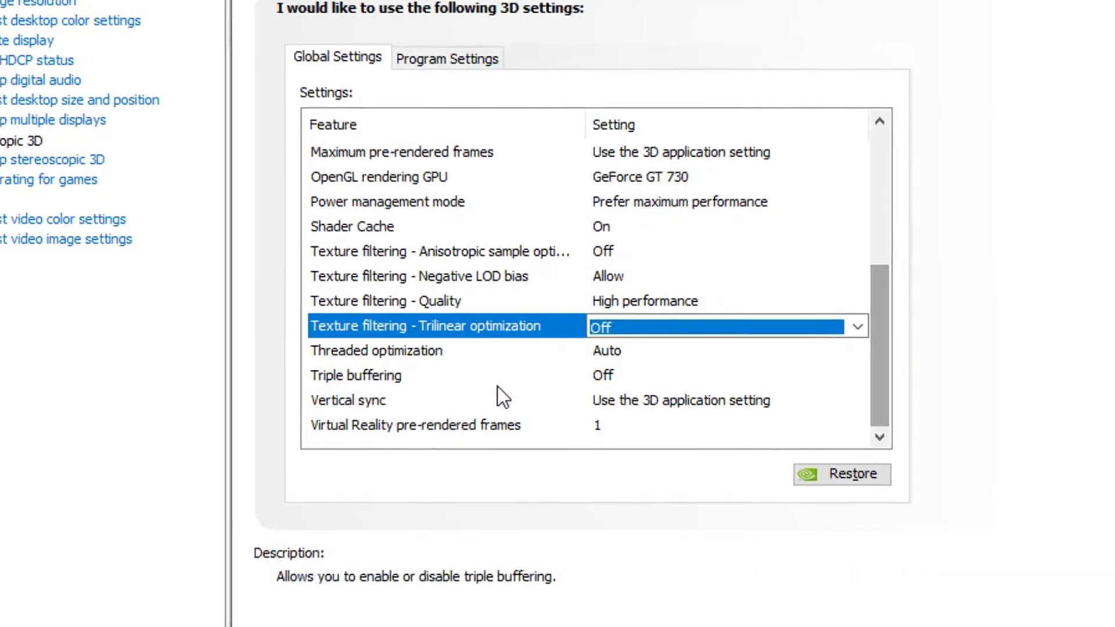
click(658, 398)
click(657, 398)
click(657, 452)
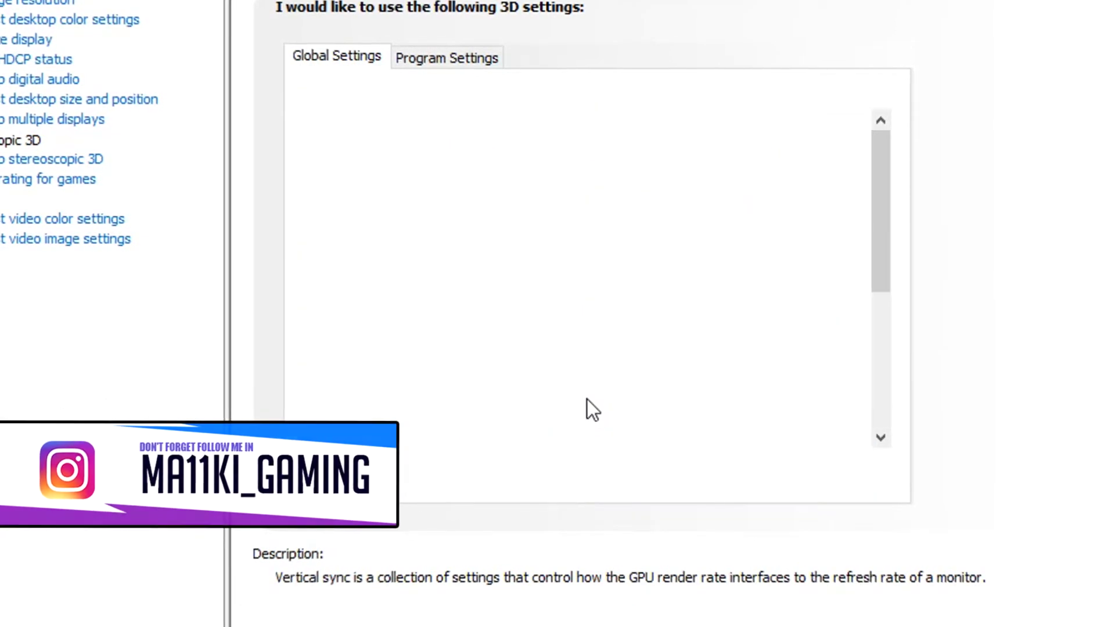
Set Virtual Reality pre-rendered frames to 1.
drag(880, 375, 888, 416)
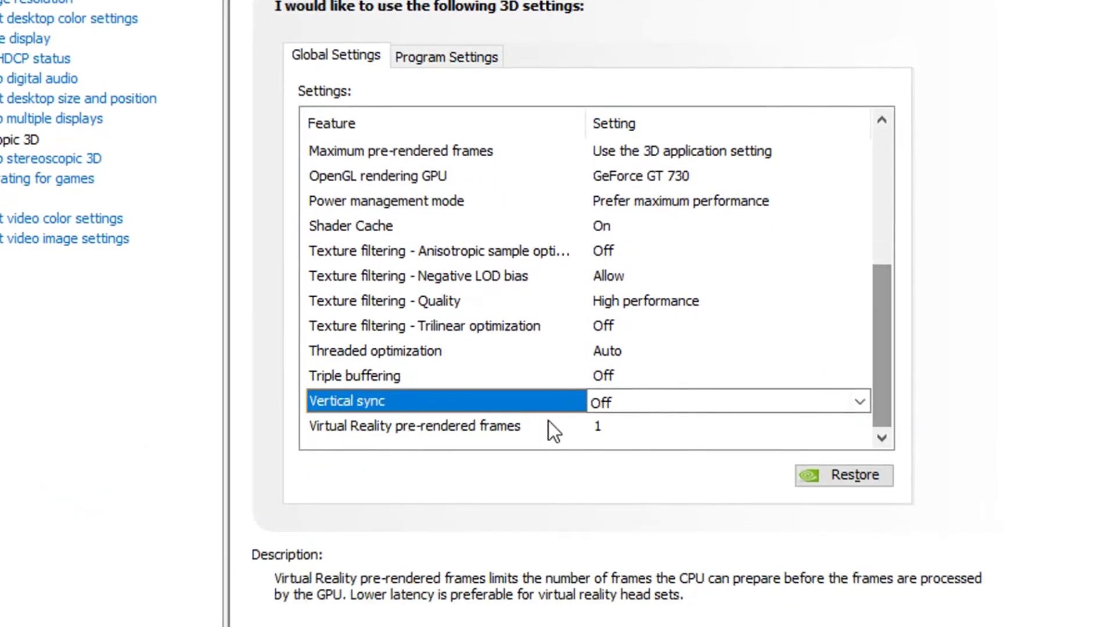
click(622, 418)
click(629, 451)
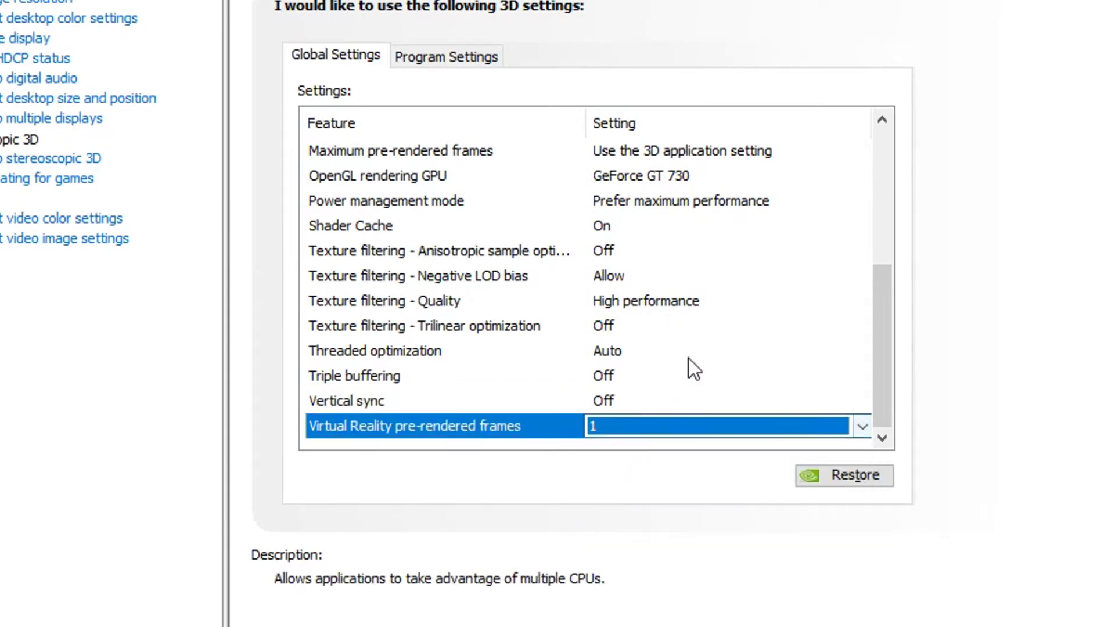
Set Texture filtering - Anisotropic sample optimization and Texture filtering - Trilinear optimization to On.
drag(886, 361, 885, 322)
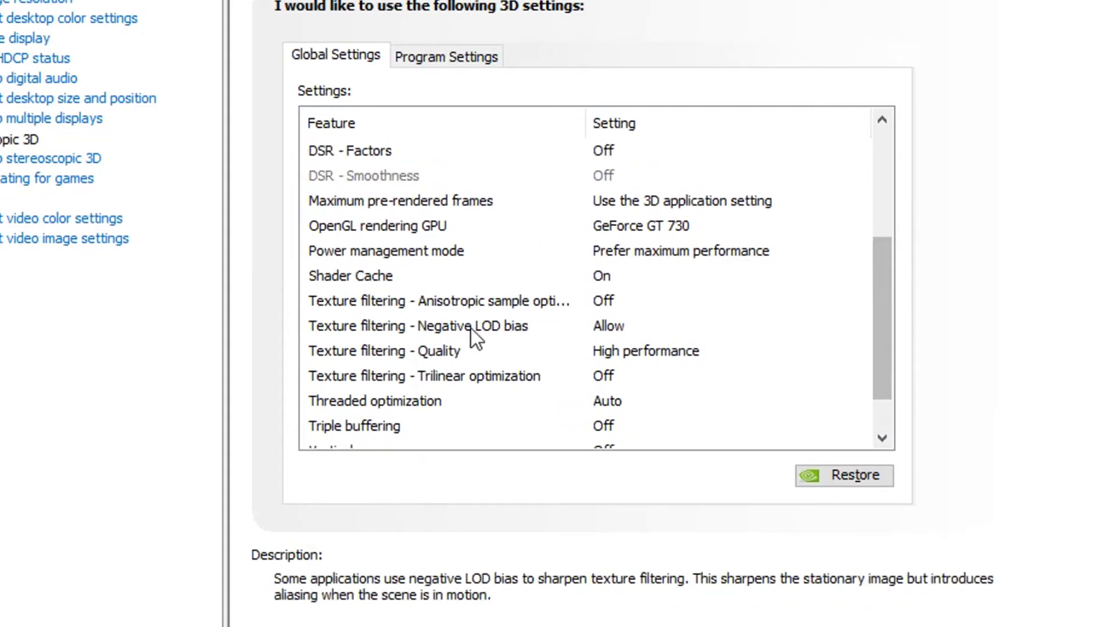
click(645, 301)
click(661, 341)
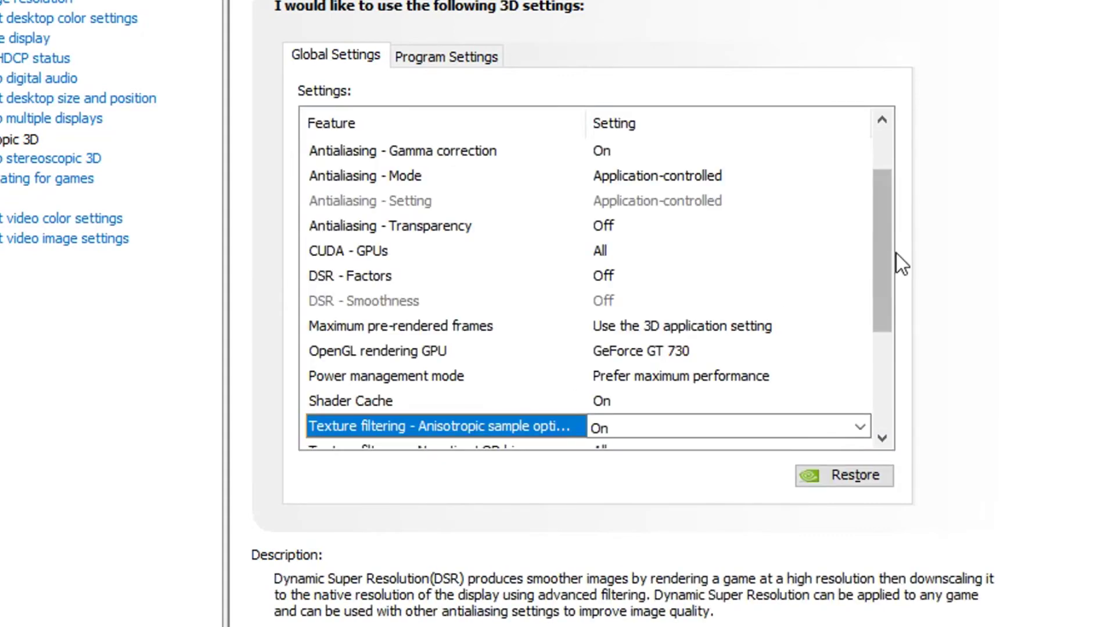
drag(889, 269, 883, 334)
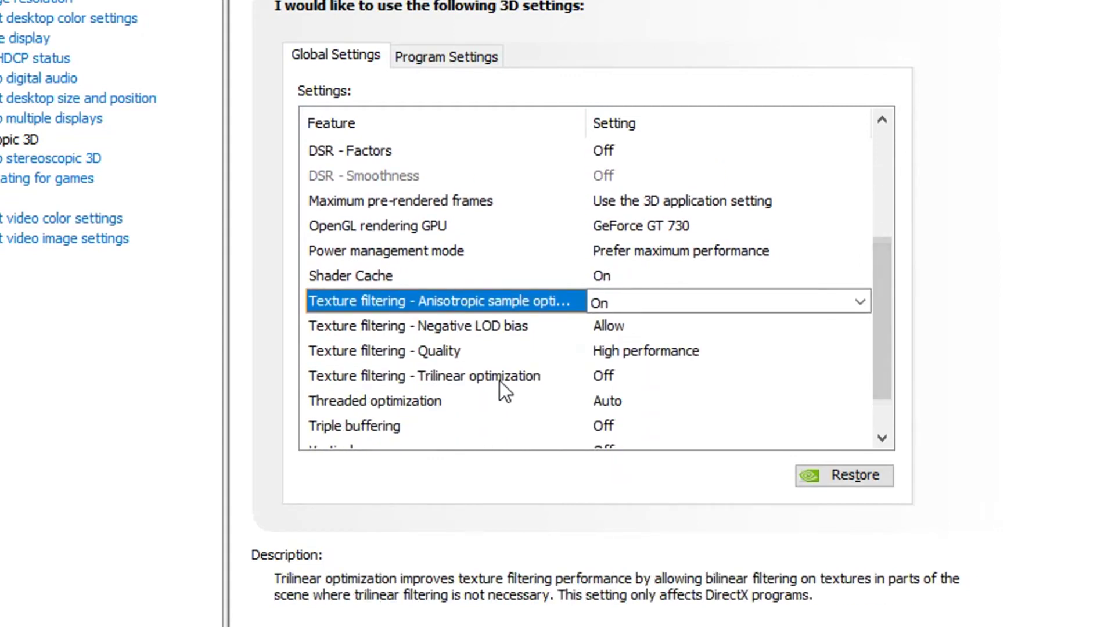
click(615, 374)
click(624, 376)
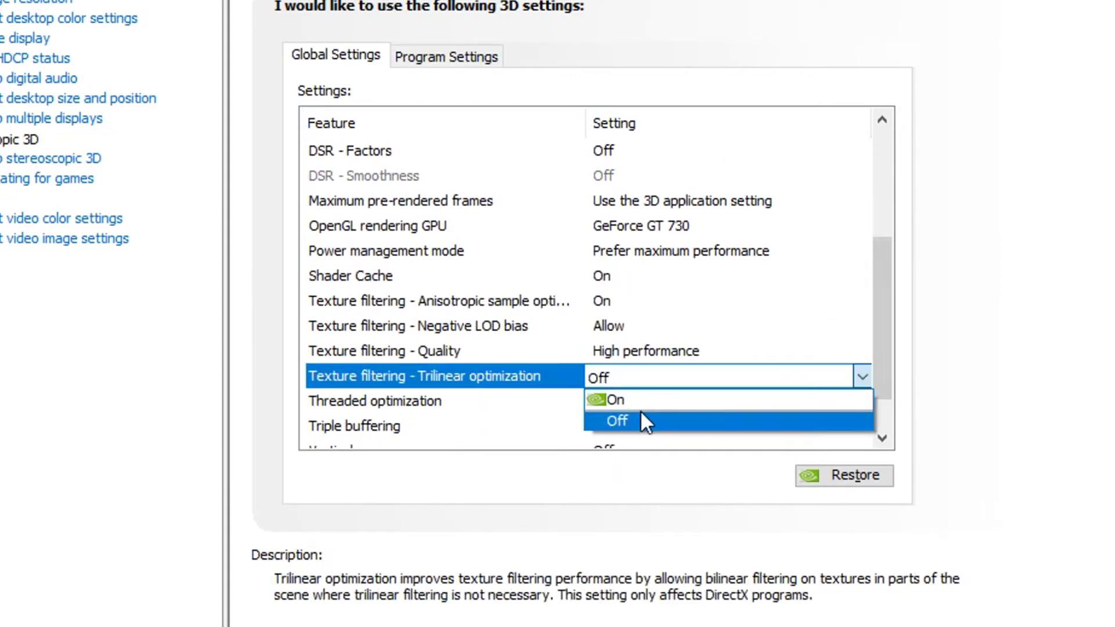
click(618, 395)
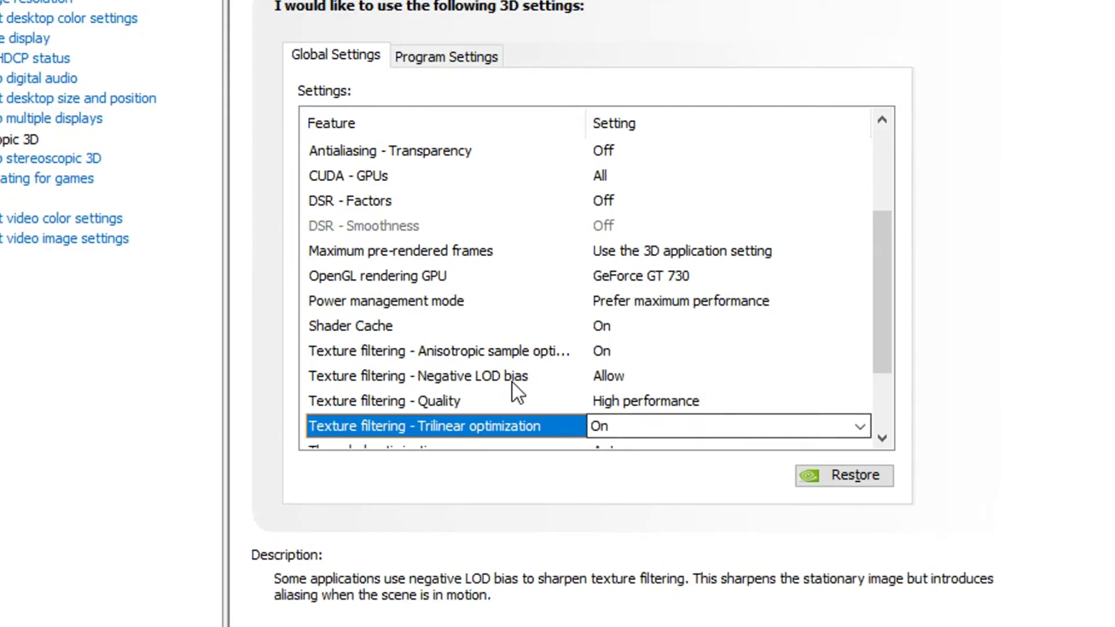
click(487, 352)
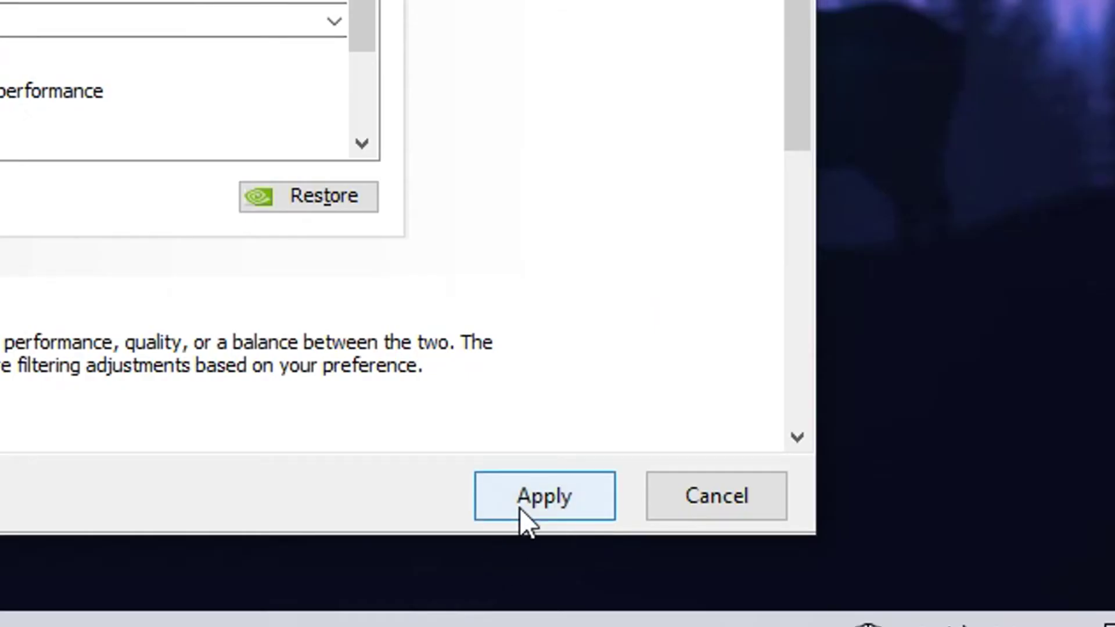
Apply the global 3D settings, and set GeForce GT 730 as the PhysX processor, applying that change too.
click(521, 495)
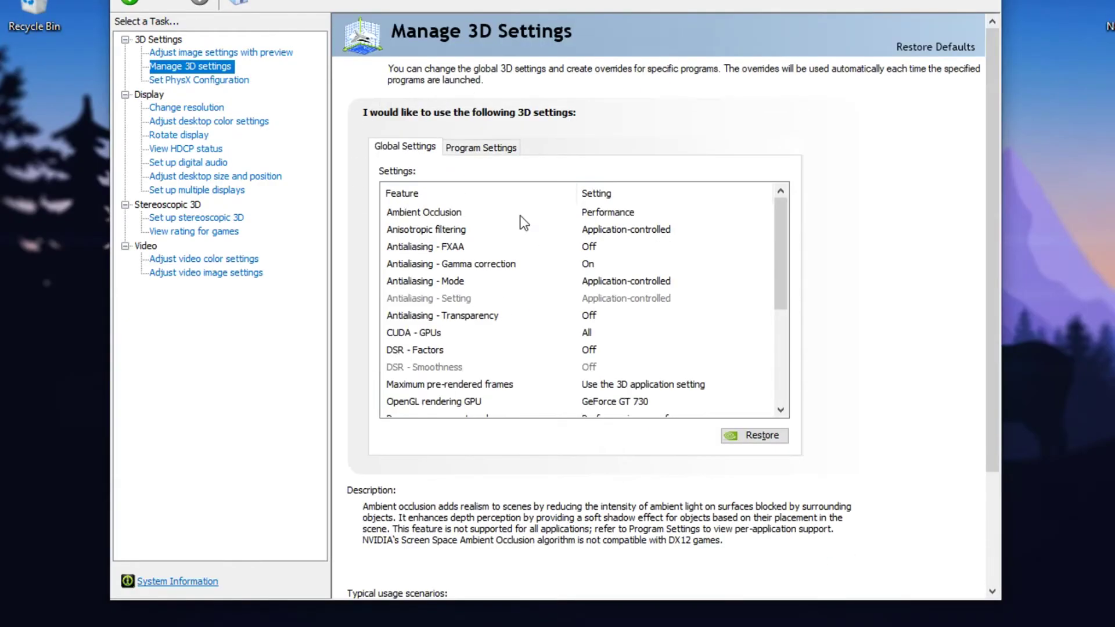
click(176, 81)
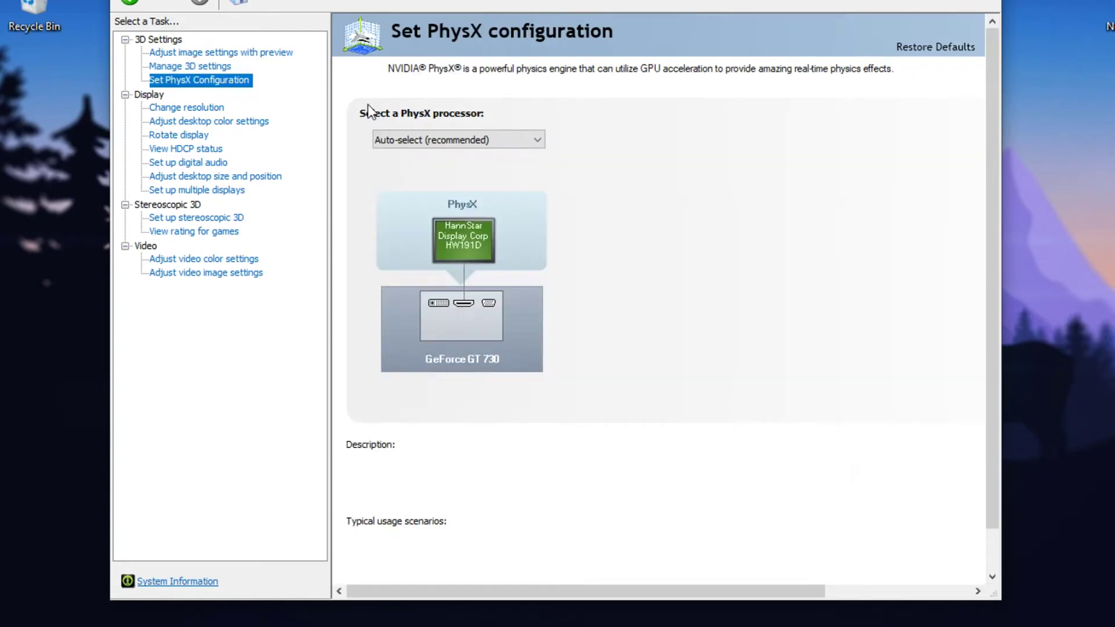
click(430, 141)
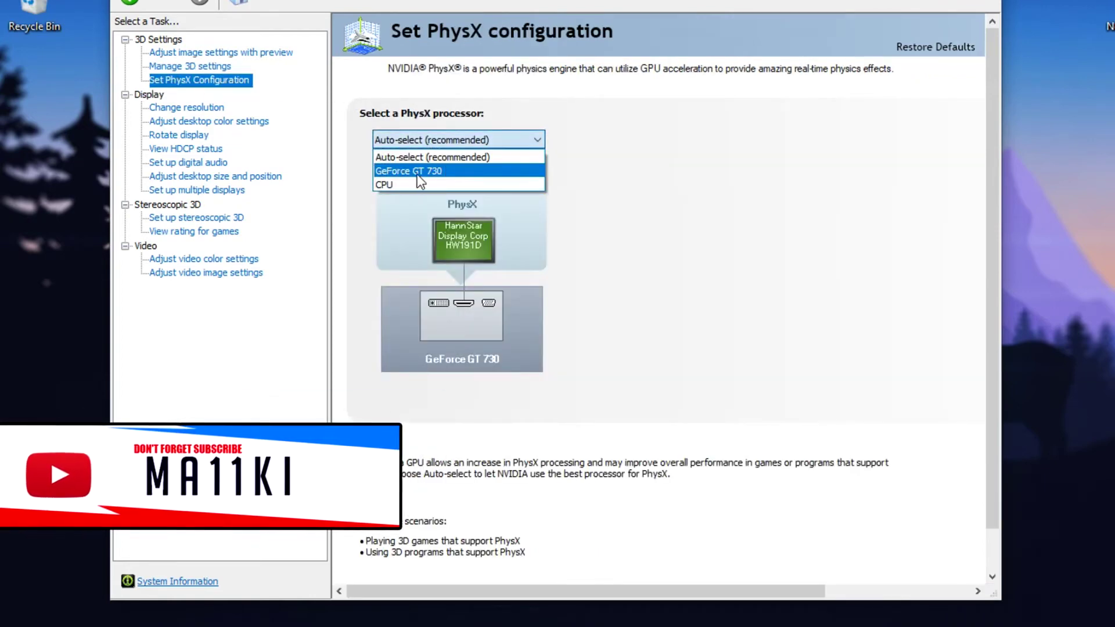
click(384, 171)
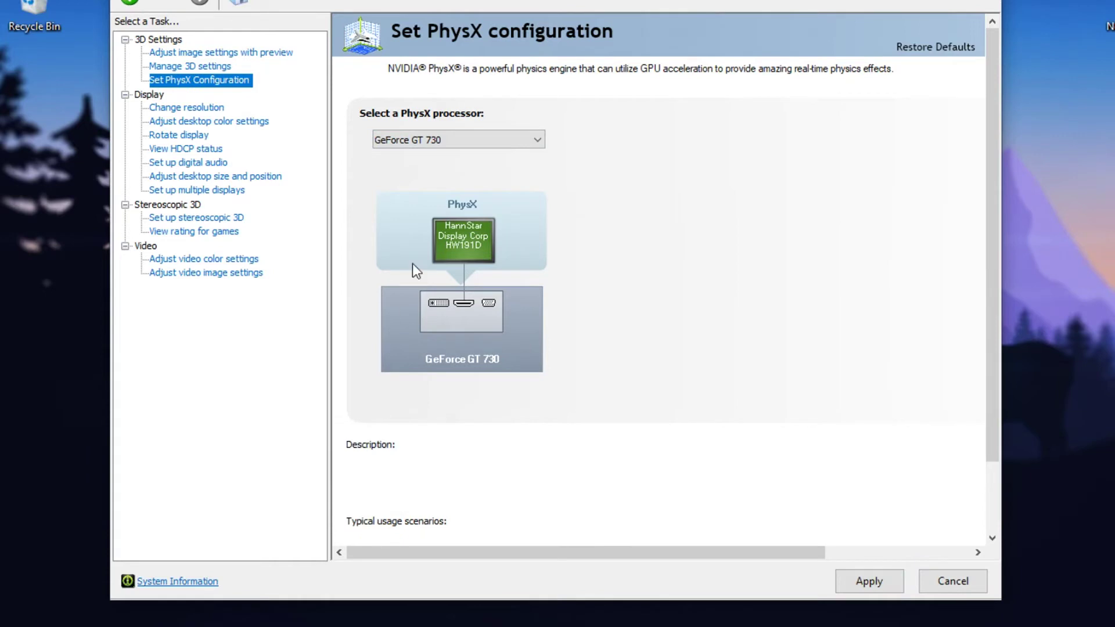
click(181, 109)
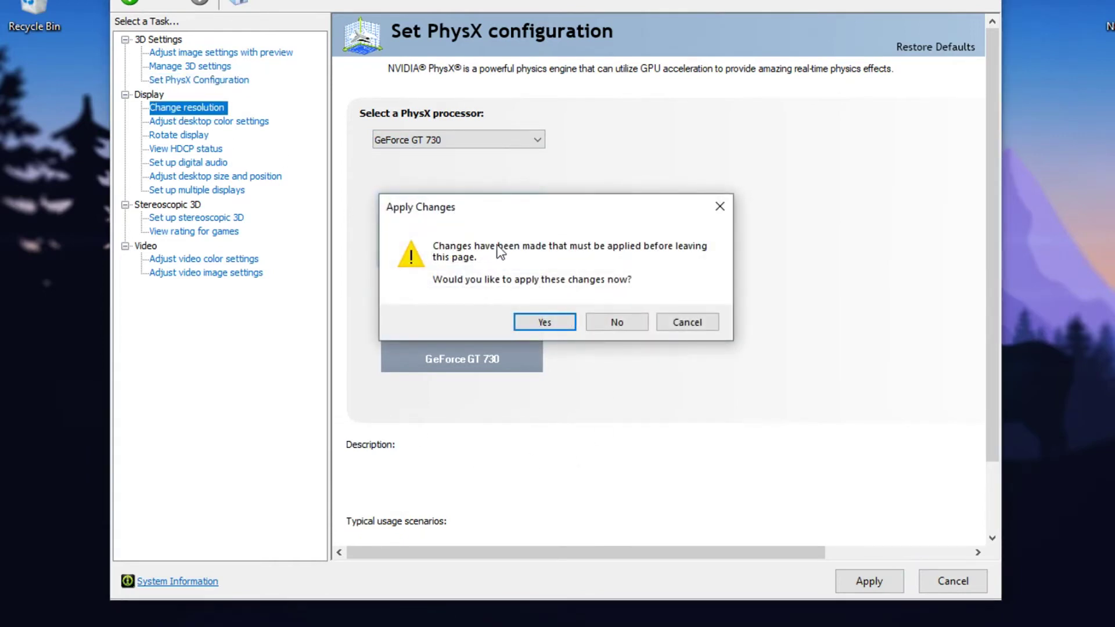
click(533, 321)
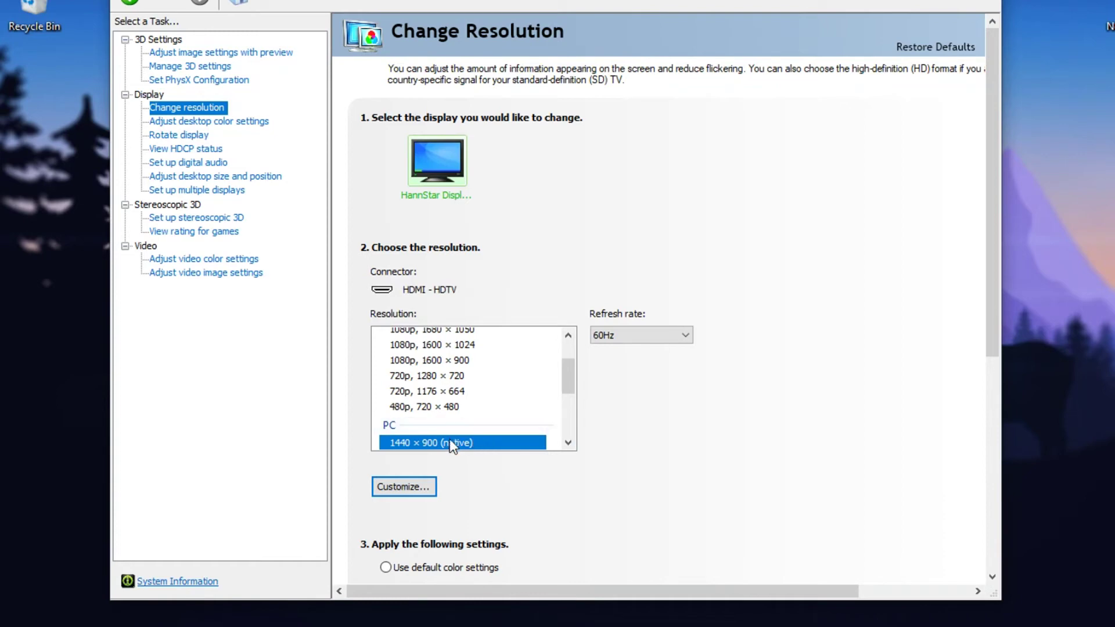
Set the display's refresh rate to 75Hz, use NVIDIA color settings, and apply and keep the changes.
click(638, 332)
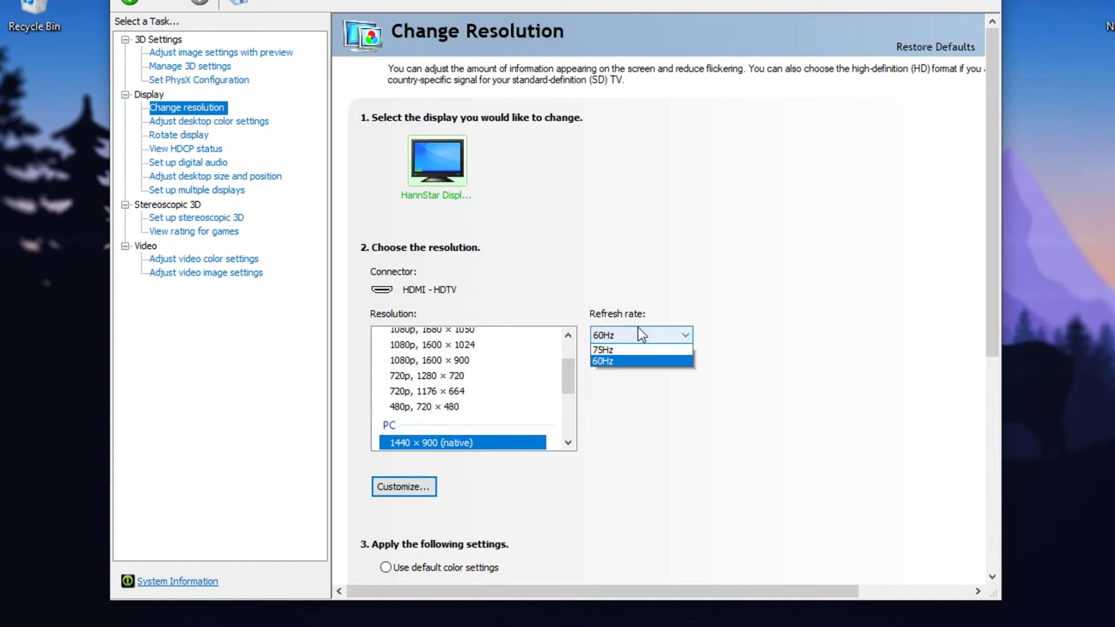
click(618, 349)
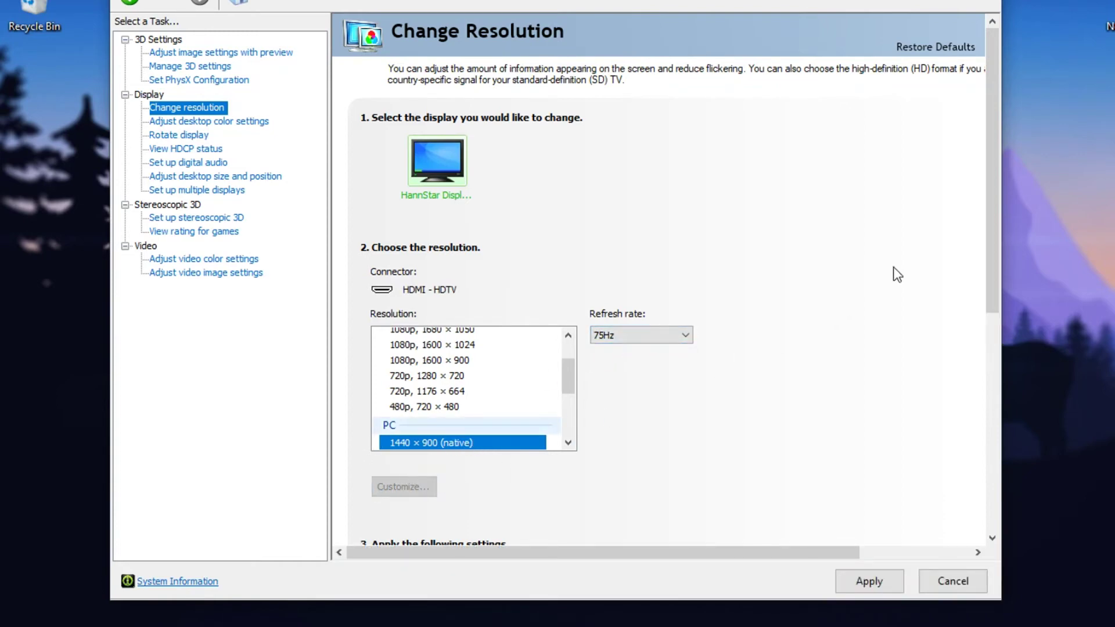
drag(991, 233, 1019, 344)
scroll(559, 204, down, 2)
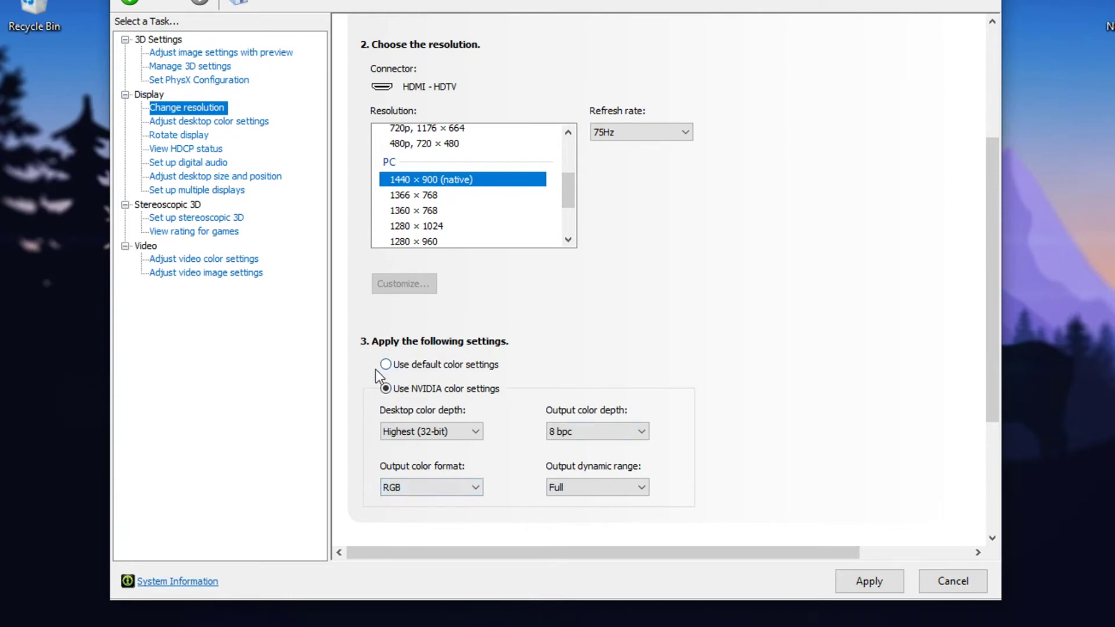
click(399, 364)
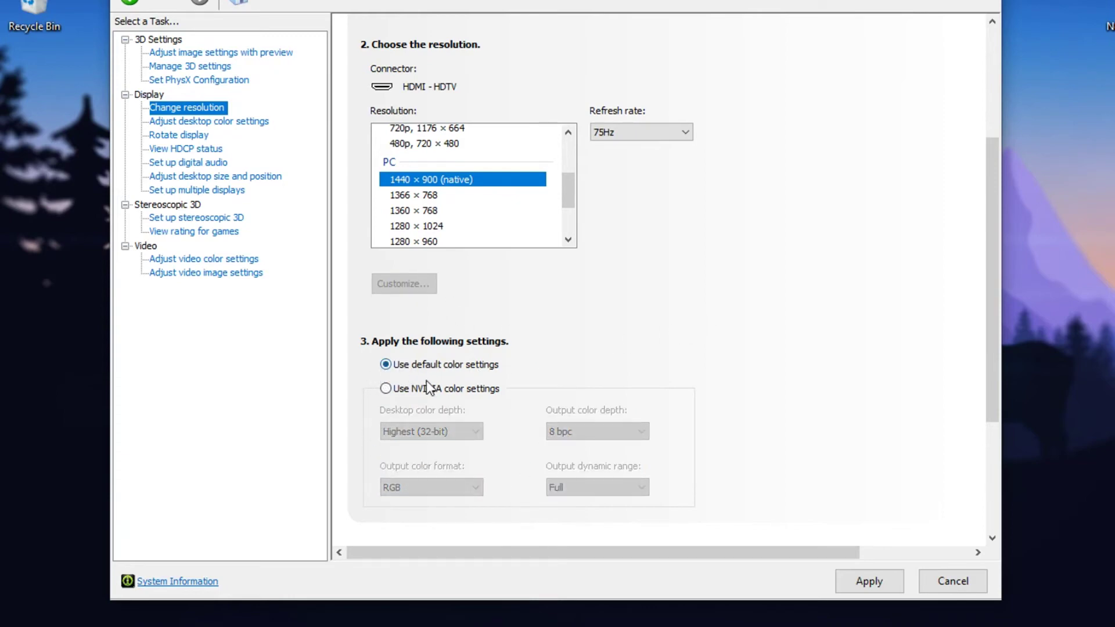
click(432, 390)
drag(993, 278, 1004, 379)
click(857, 580)
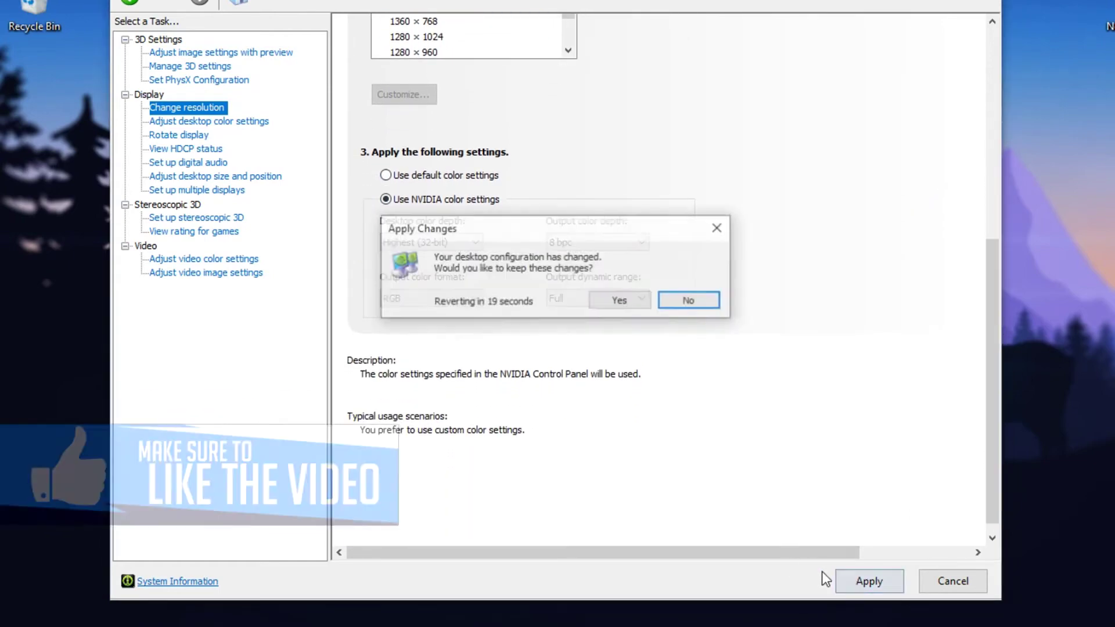
click(611, 303)
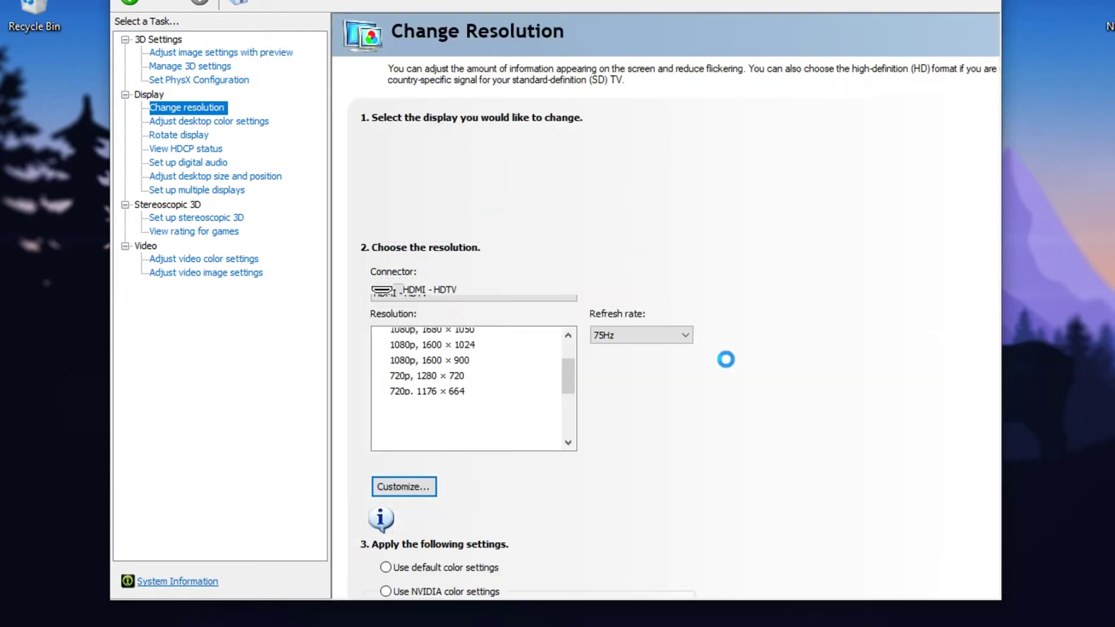
Set desktop scaling to be performed on the GPU, and apply and keep the change.
click(190, 137)
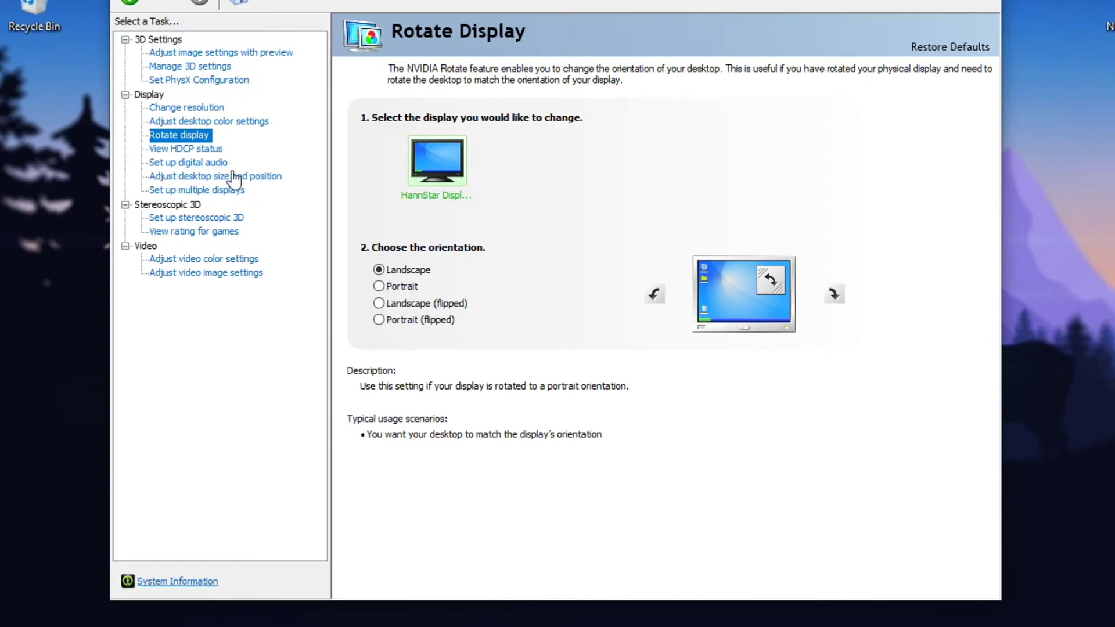
click(187, 177)
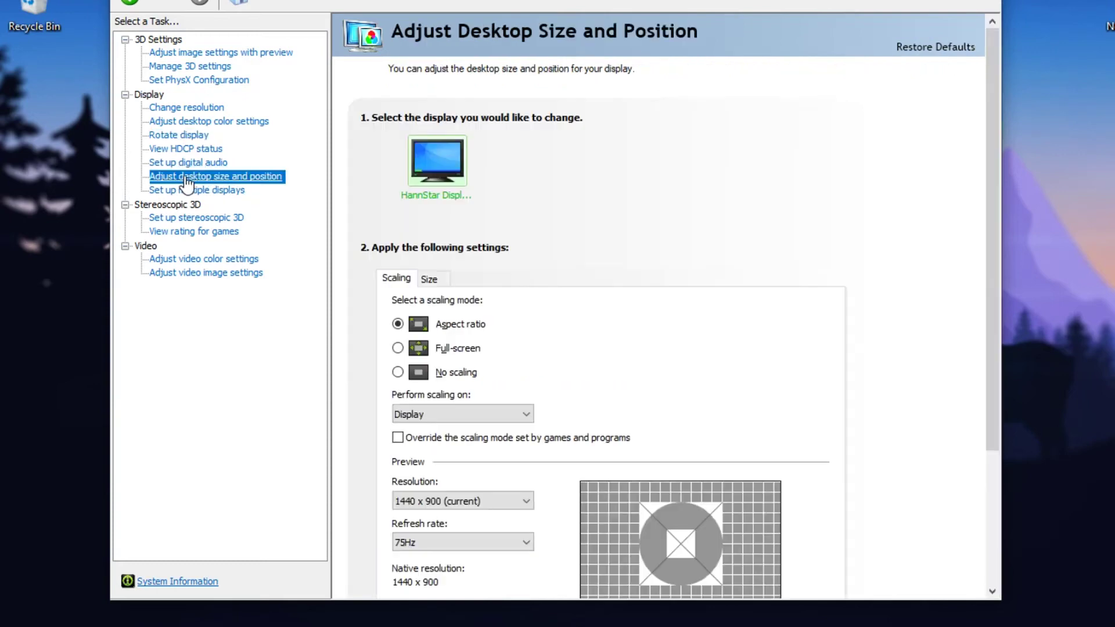
click(430, 280)
click(400, 279)
drag(990, 229, 987, 360)
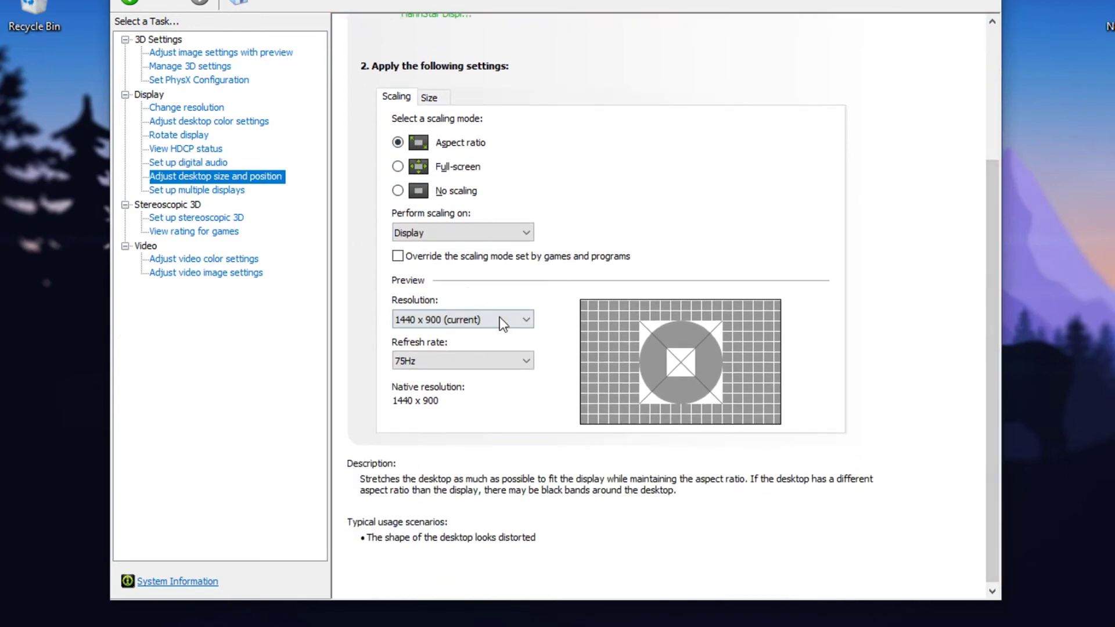
click(450, 232)
click(410, 245)
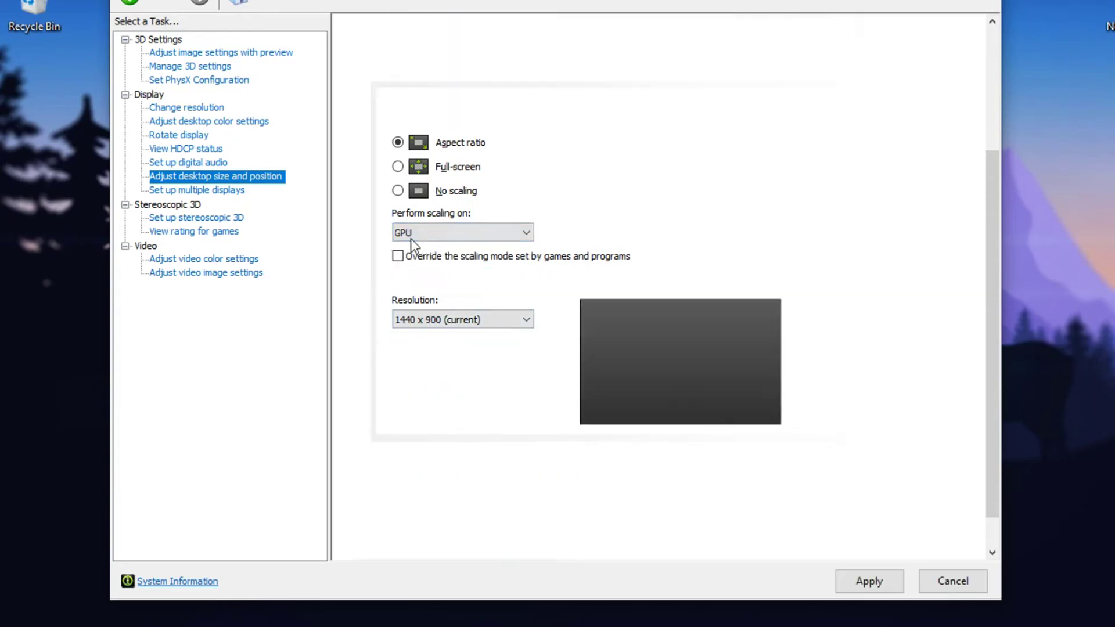
click(410, 239)
click(410, 250)
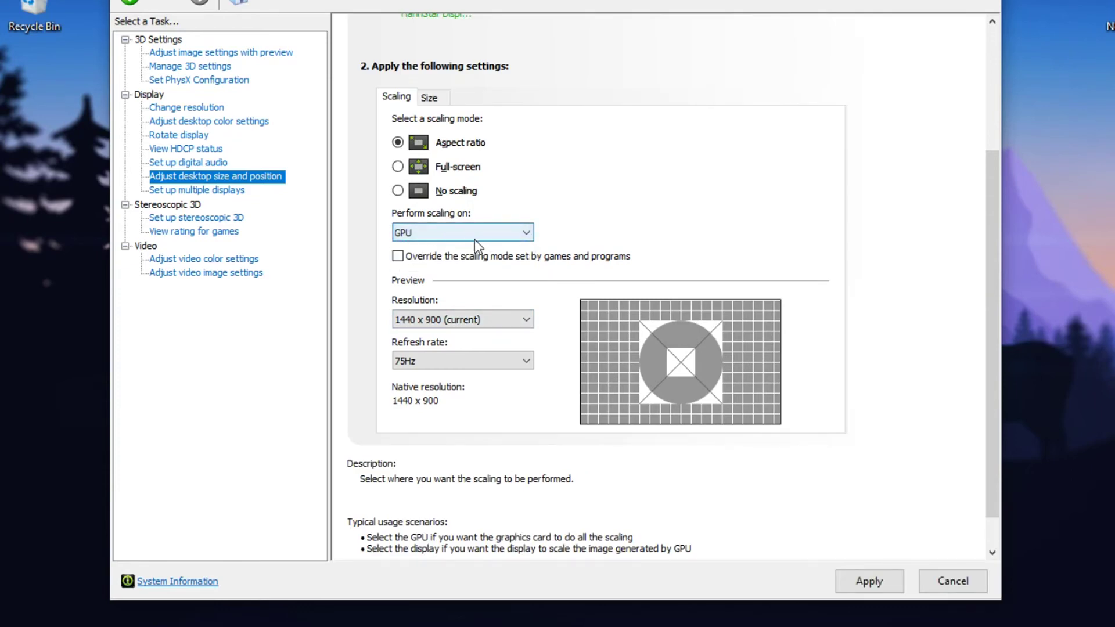
click(182, 191)
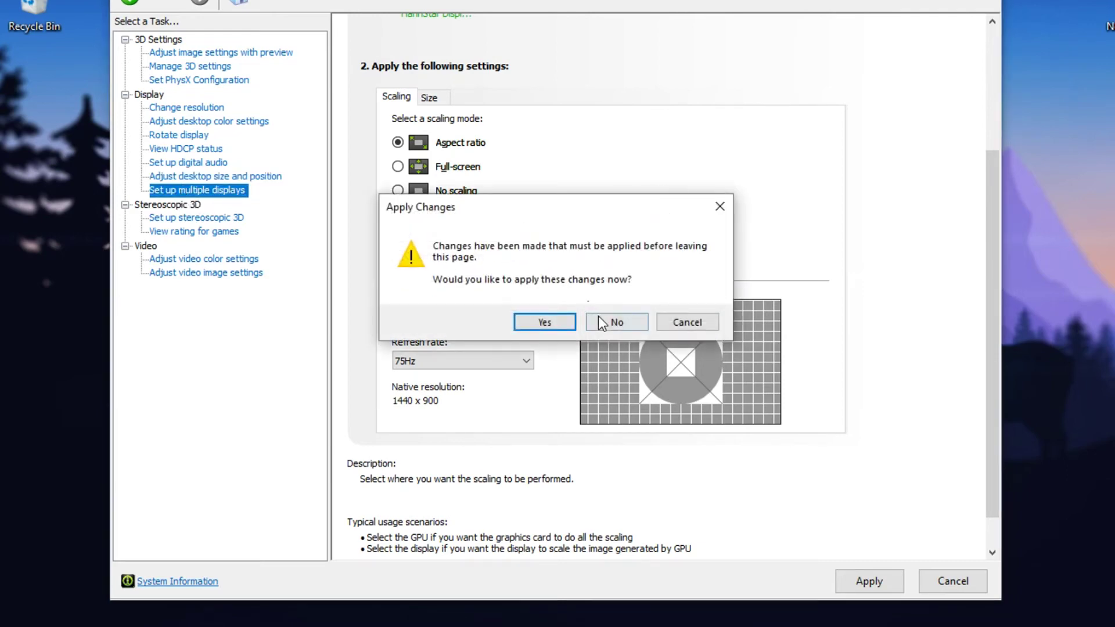
click(534, 324)
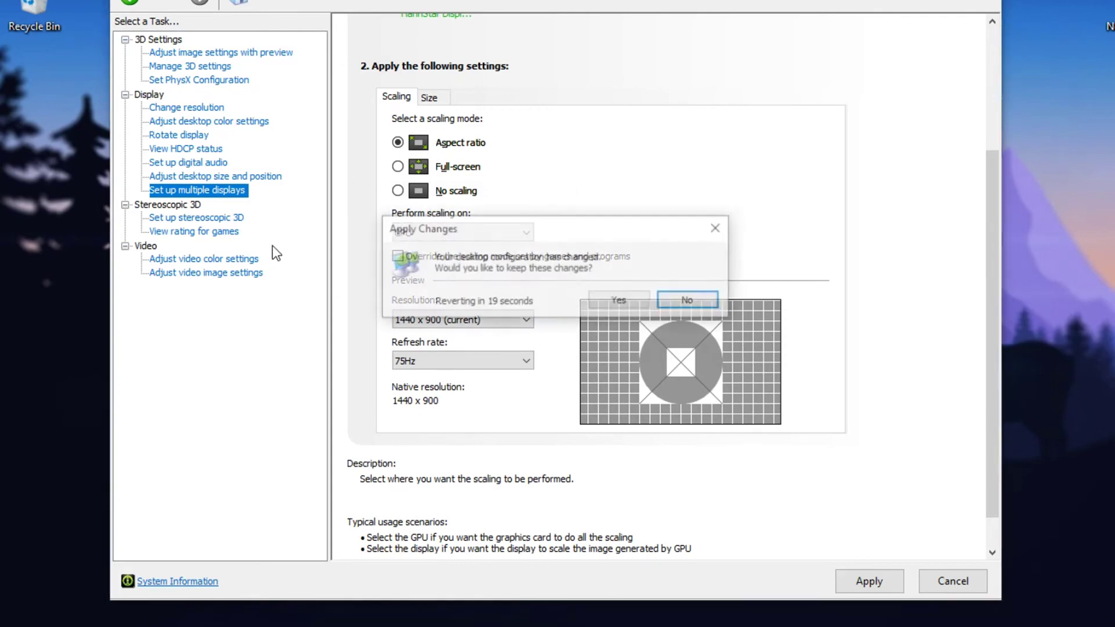
click(633, 301)
Use the NVIDIA settings for video color adjustments and set the dynamic range to Full (0-255).
click(195, 261)
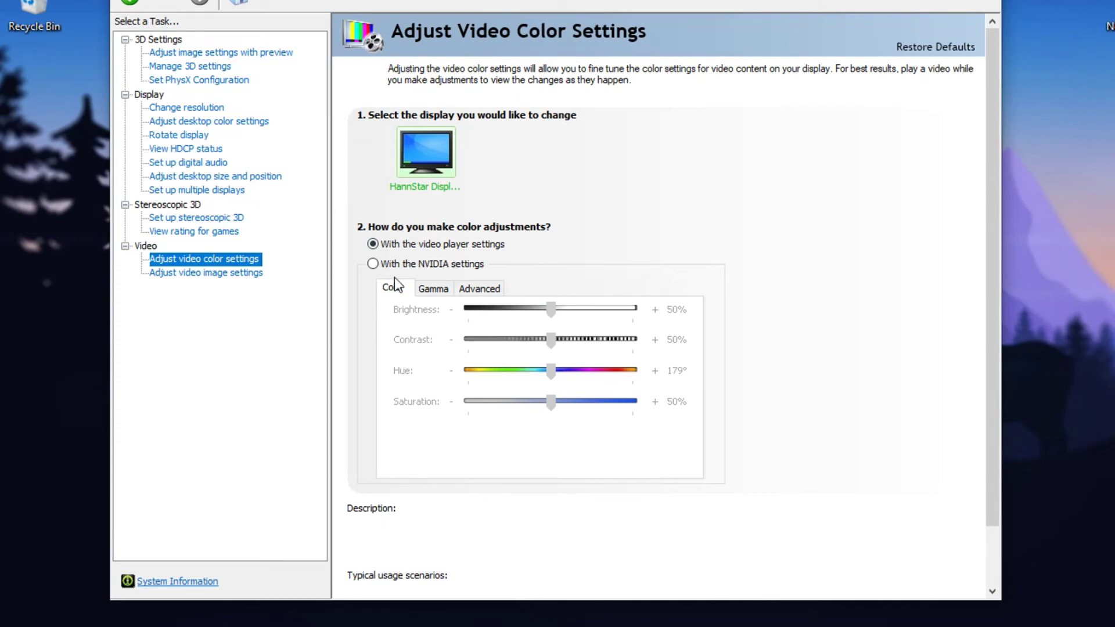
click(374, 264)
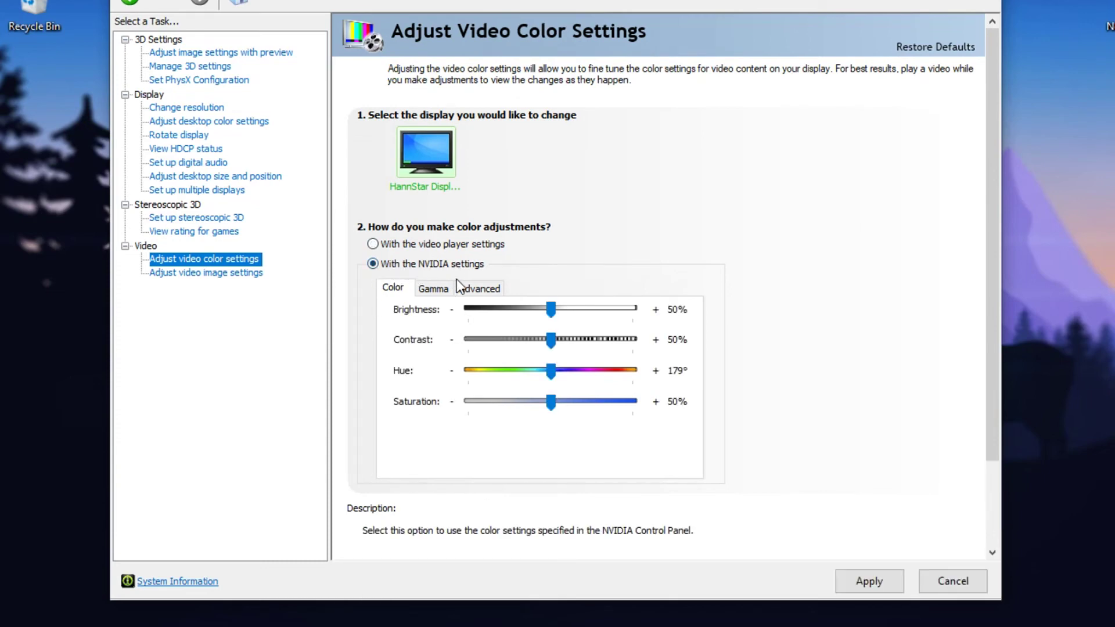
click(475, 289)
click(524, 321)
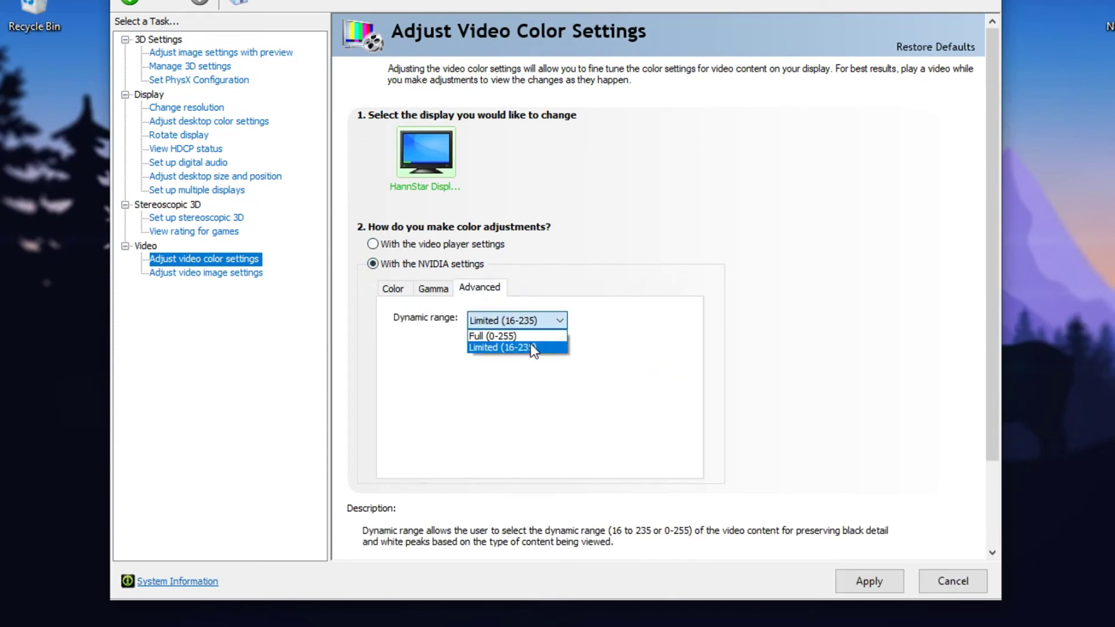
click(499, 335)
click(394, 291)
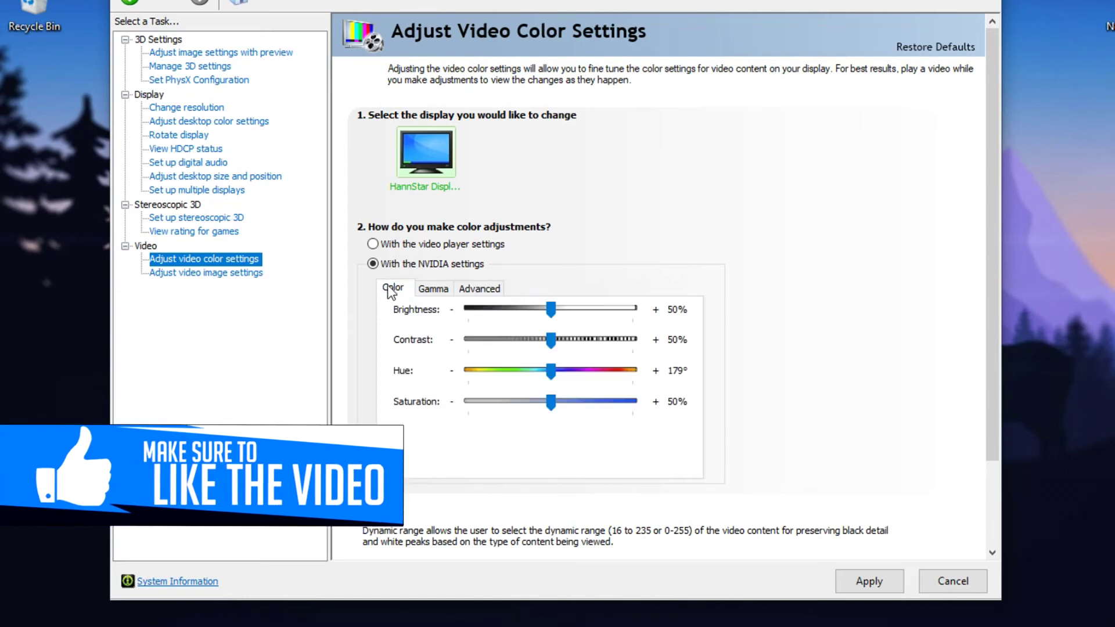
click(485, 288)
click(512, 320)
click(504, 334)
Use the NVIDIA setting for both edge enhancement and noise reduction of video images, and apply the changes.
click(194, 277)
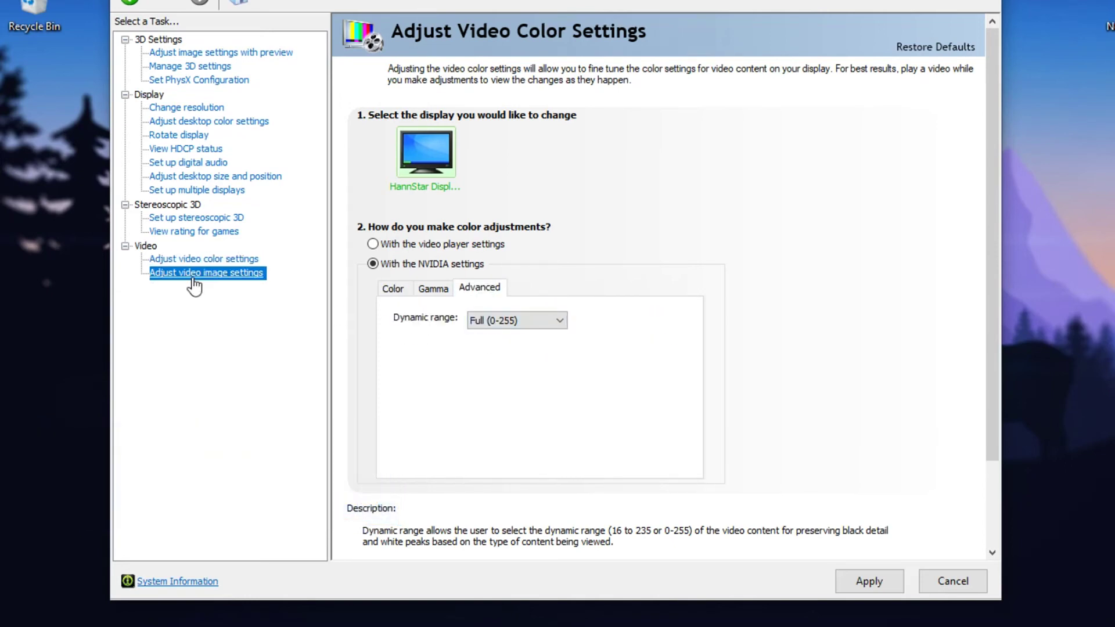
click(378, 285)
click(389, 379)
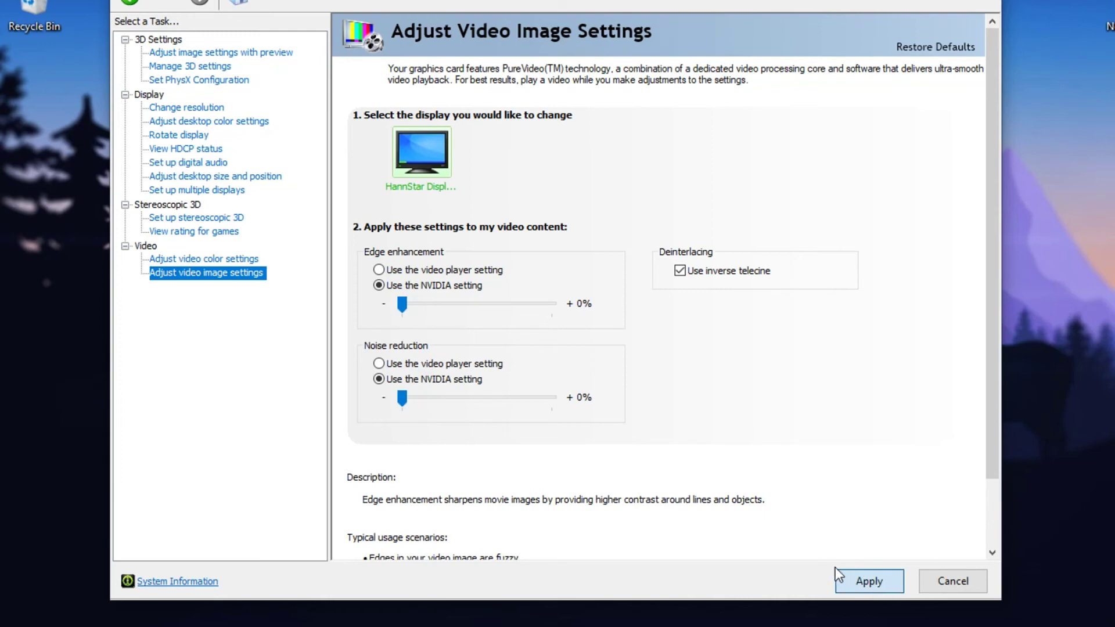
click(856, 589)
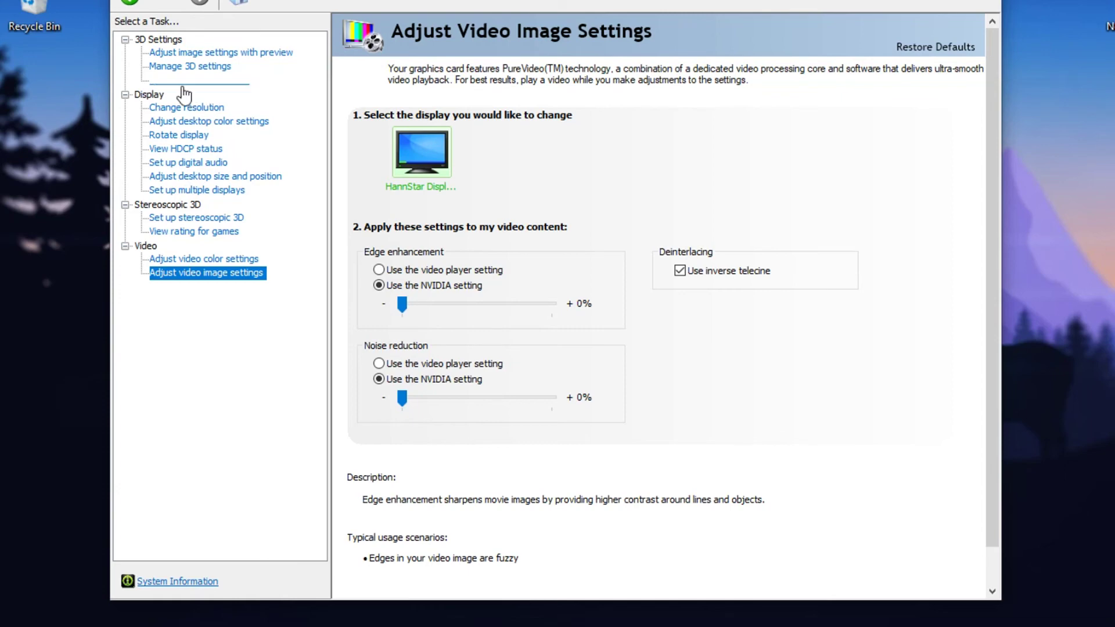
Set the desktop color settings' digital vibrance to 85% and apply the change.
click(173, 109)
click(184, 122)
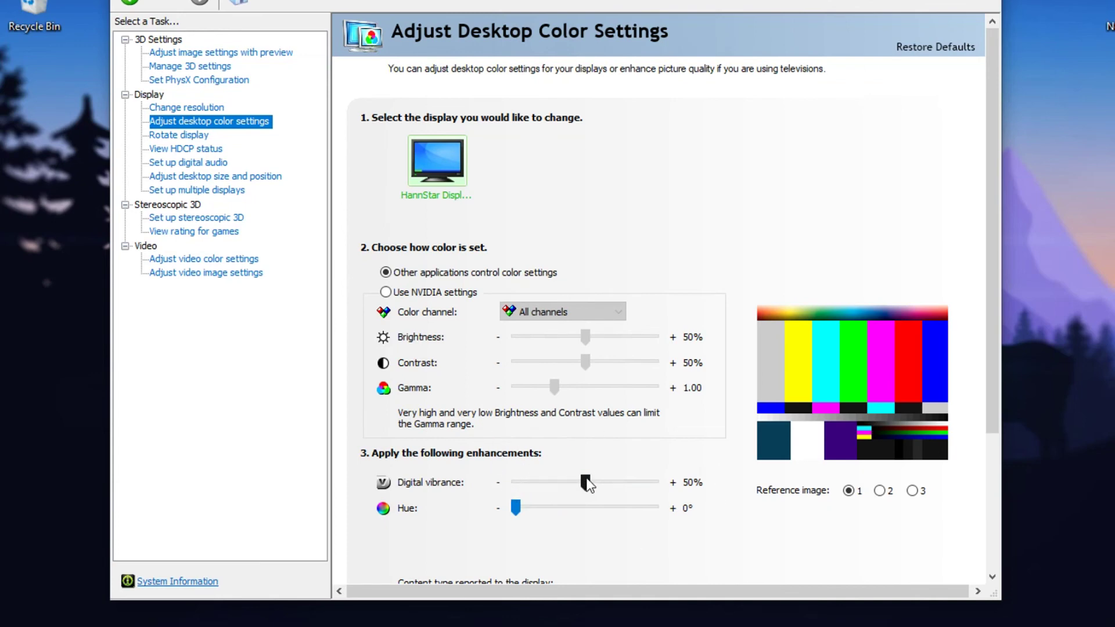
drag(605, 484, 635, 485)
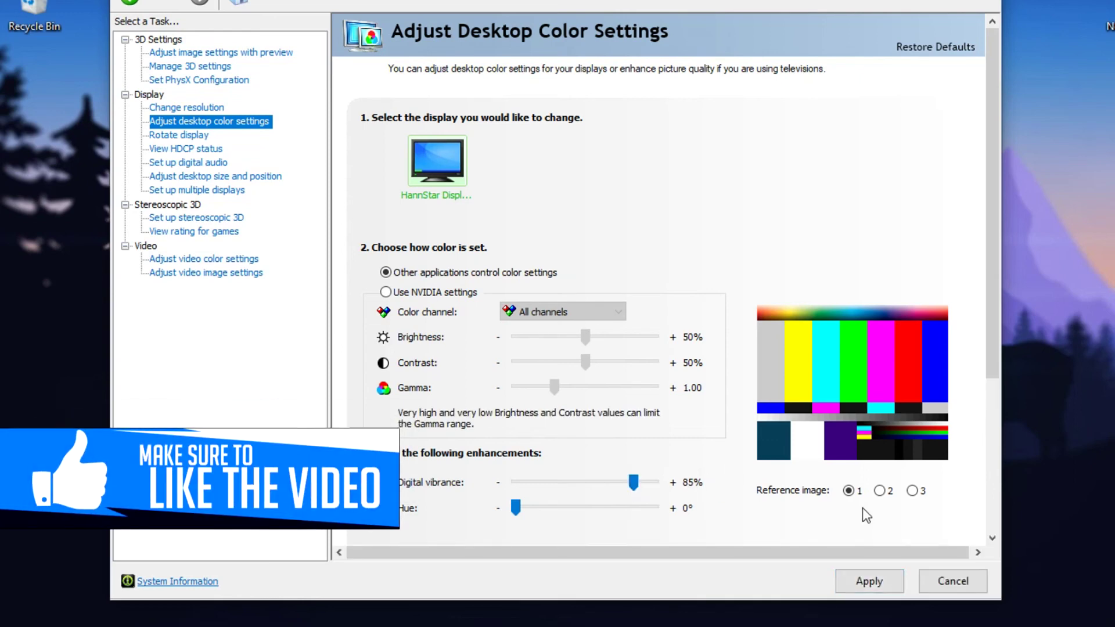
click(847, 586)
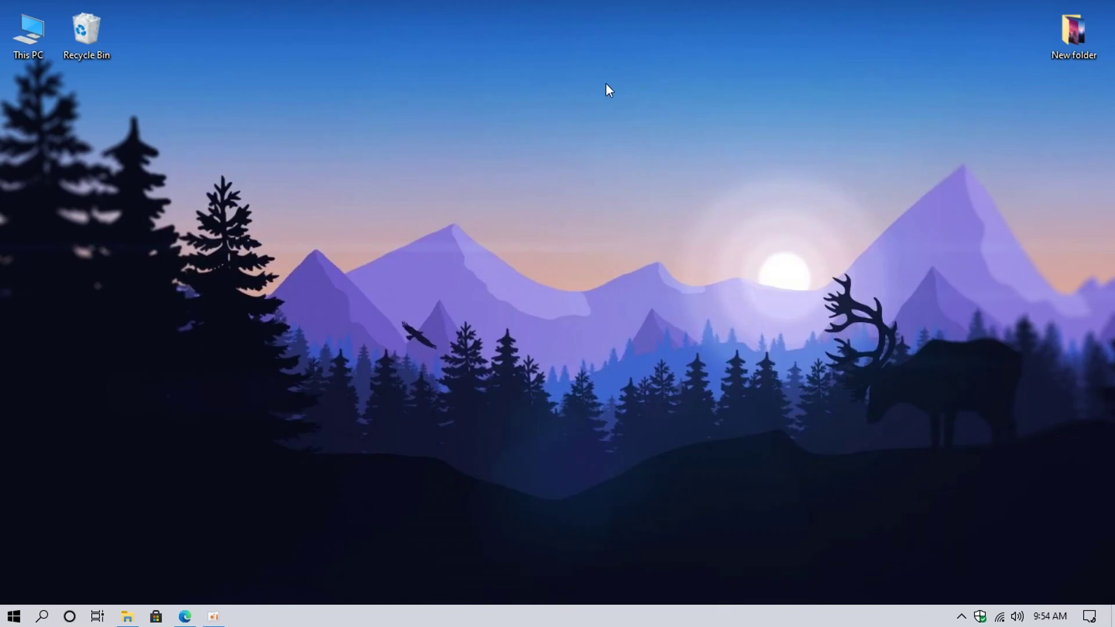
right_click(524, 102)
click(587, 146)
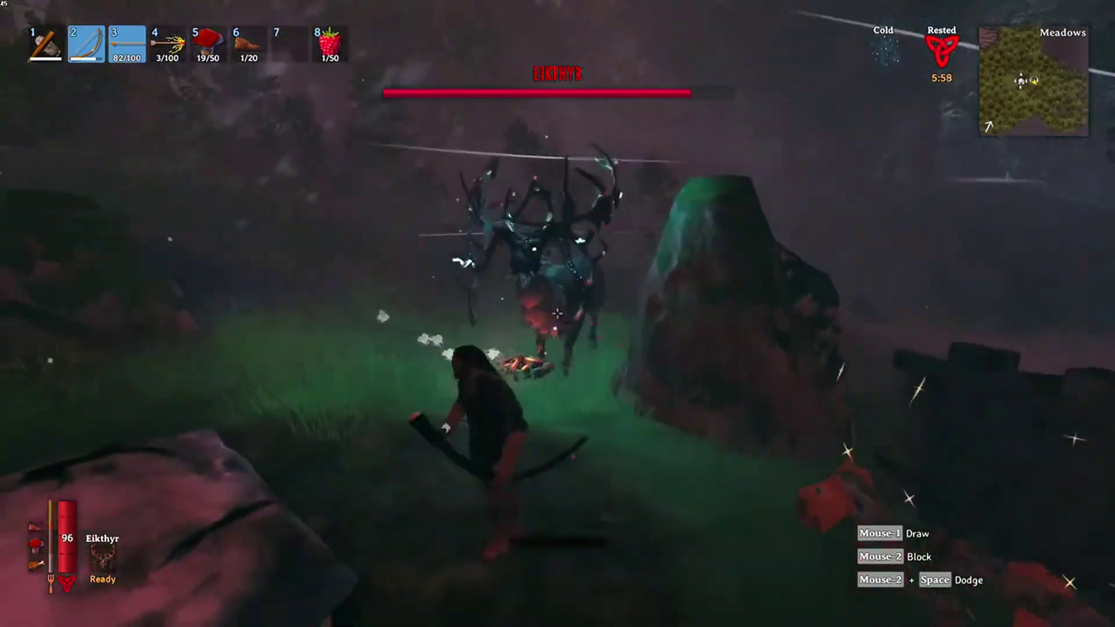
click(557, 313)
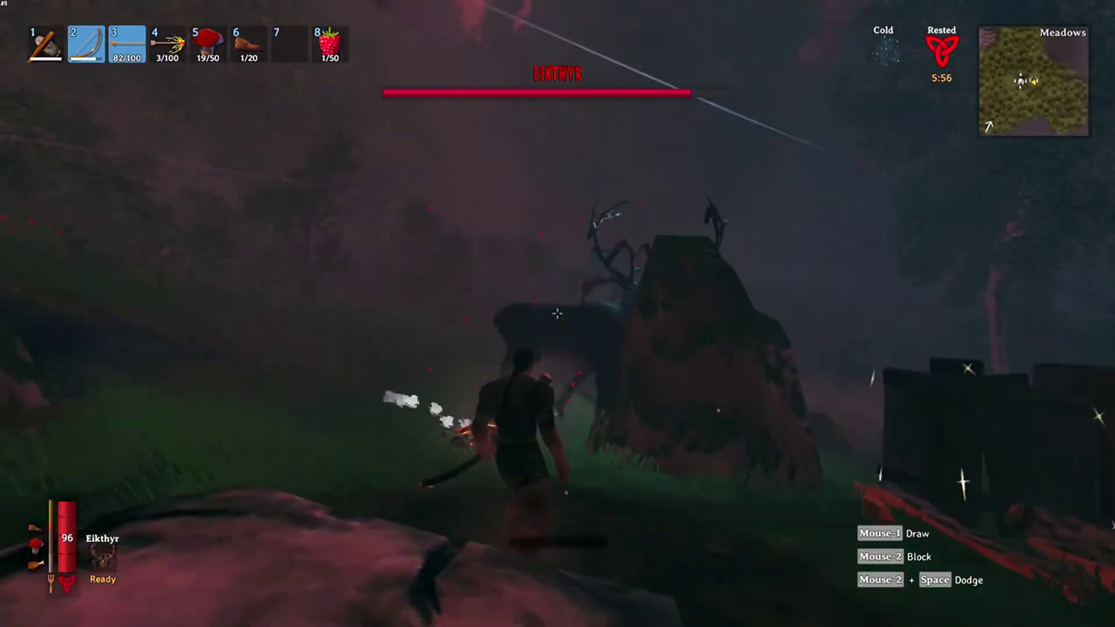
click(557, 313)
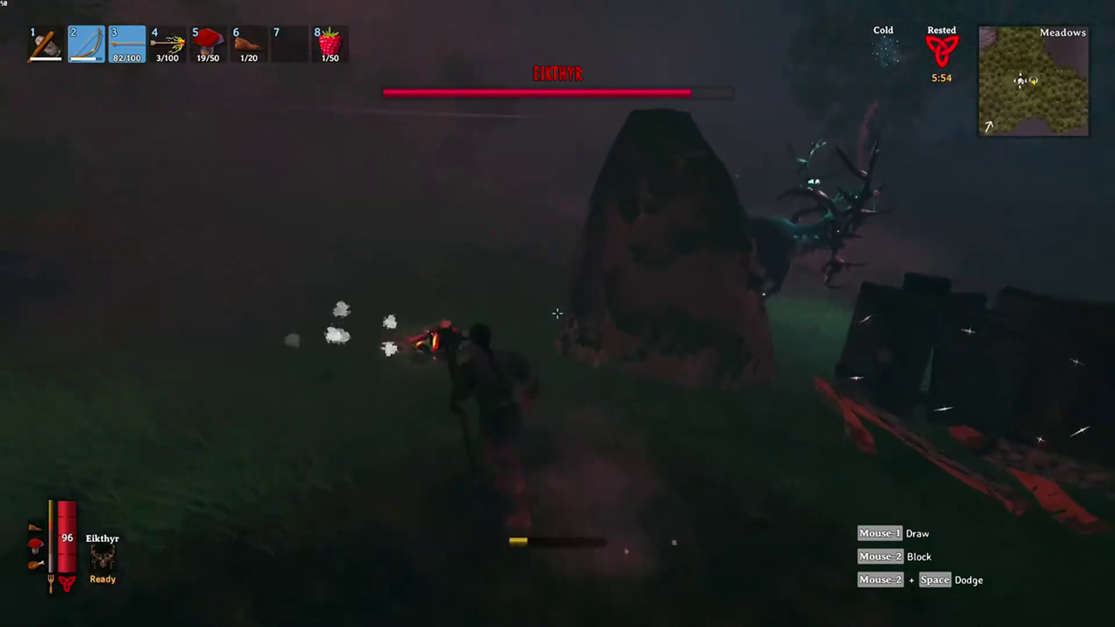
click(557, 314)
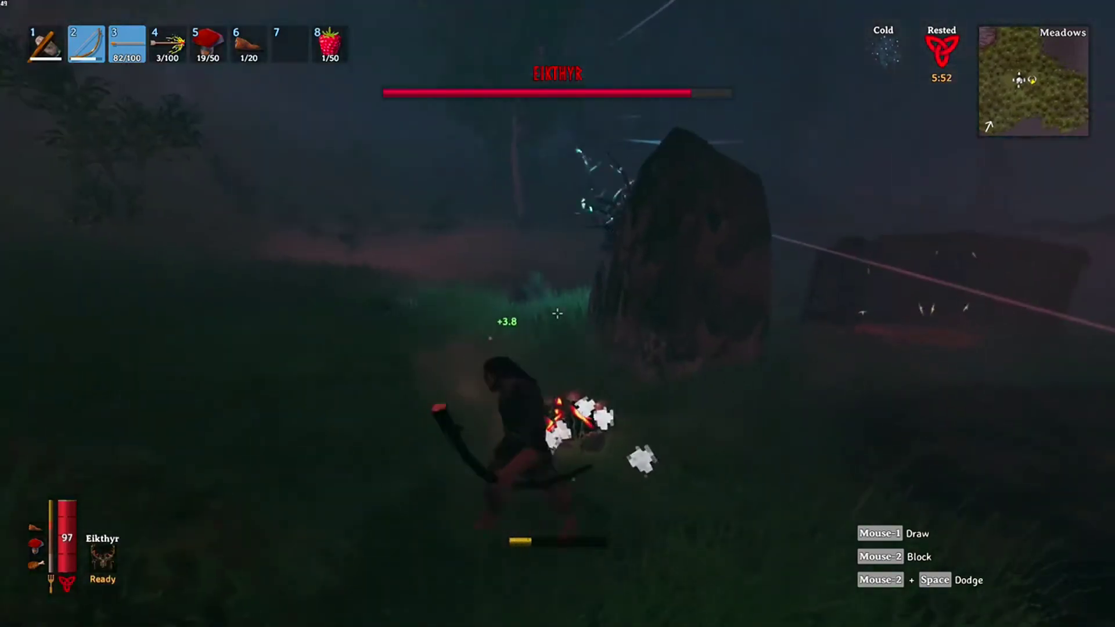
click(557, 313)
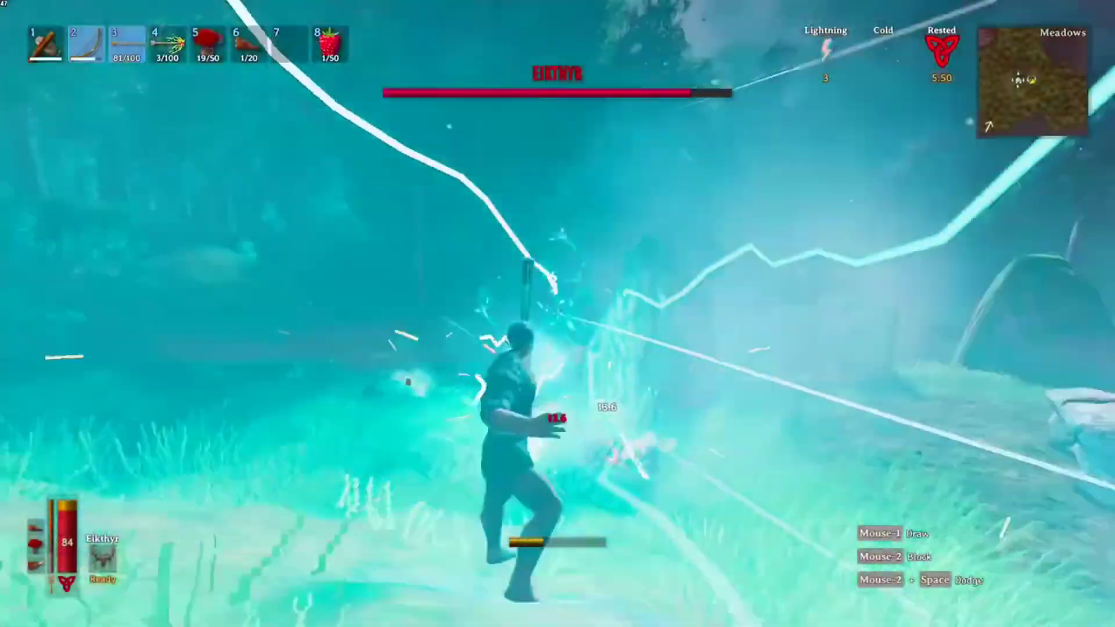
click(557, 314)
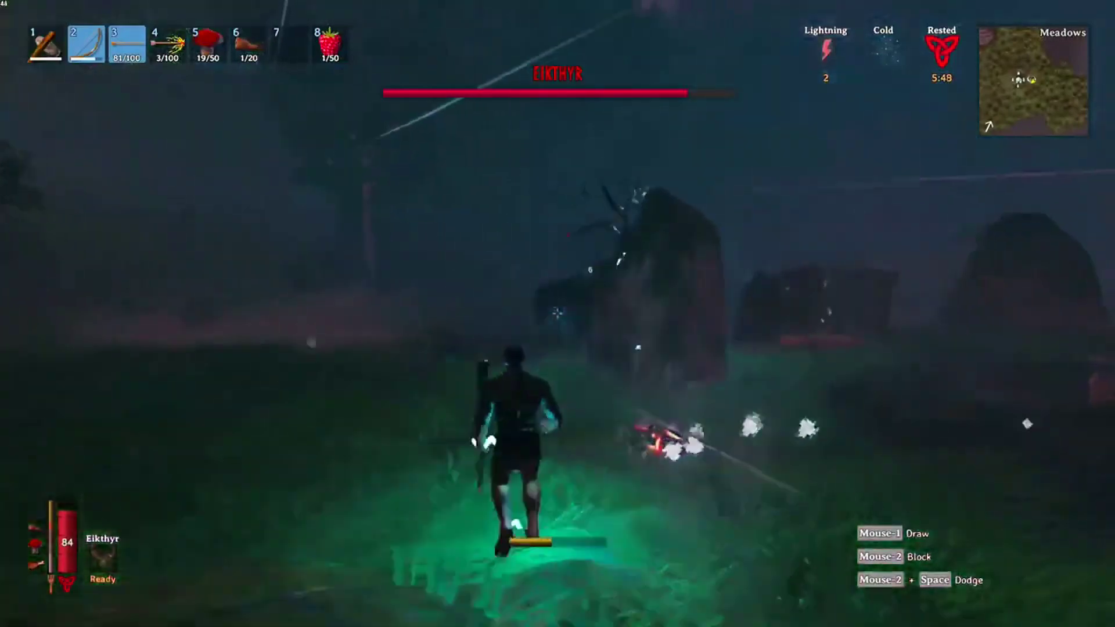
click(557, 314)
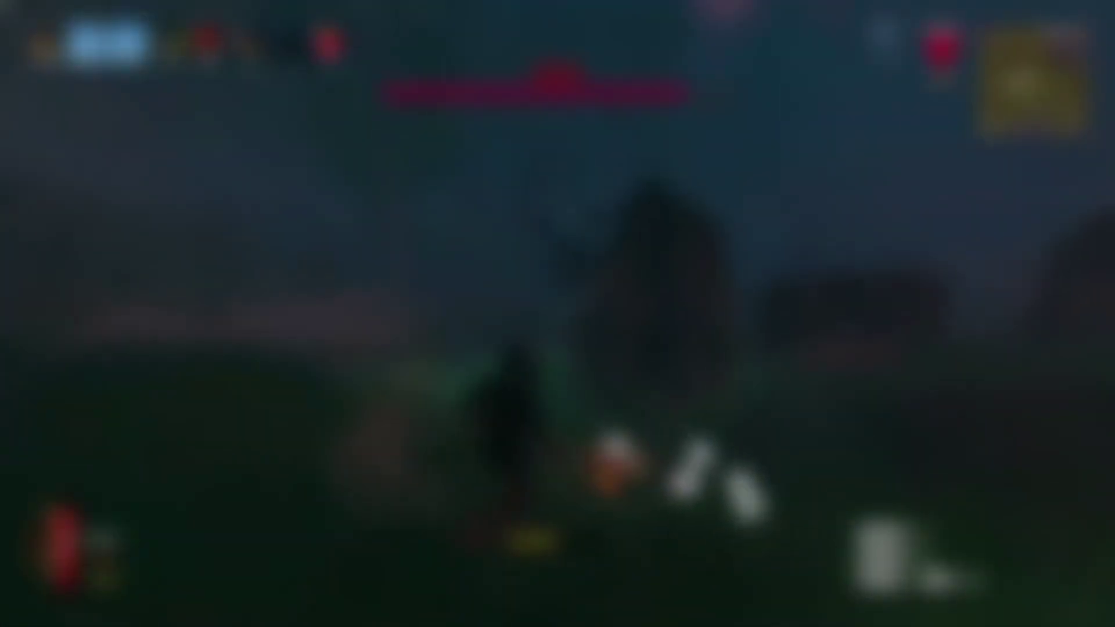
click(557, 314)
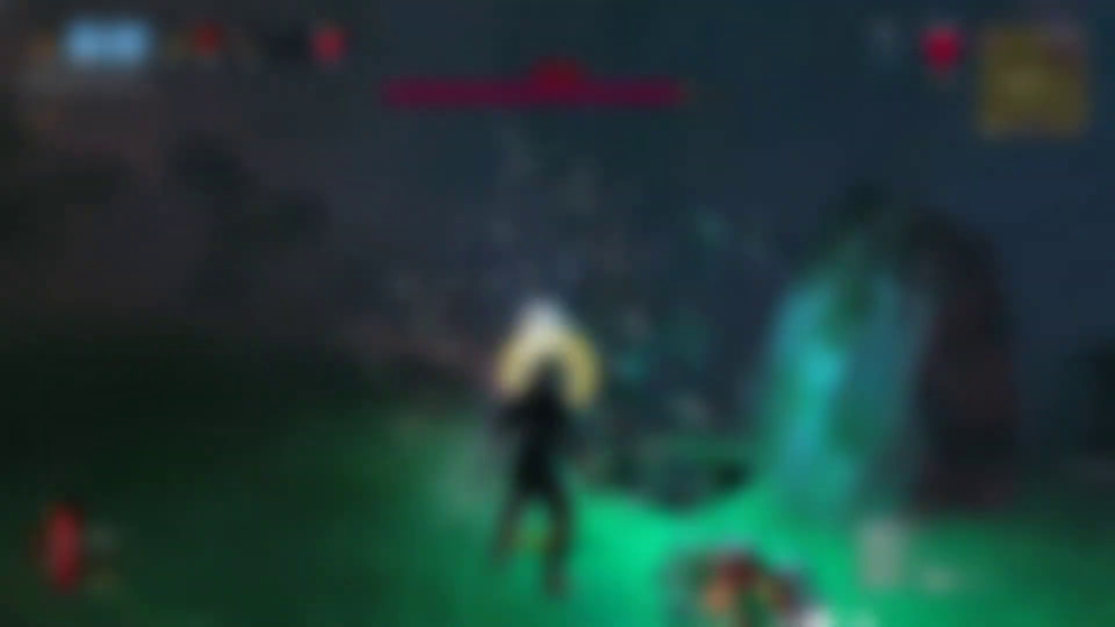
click(557, 313)
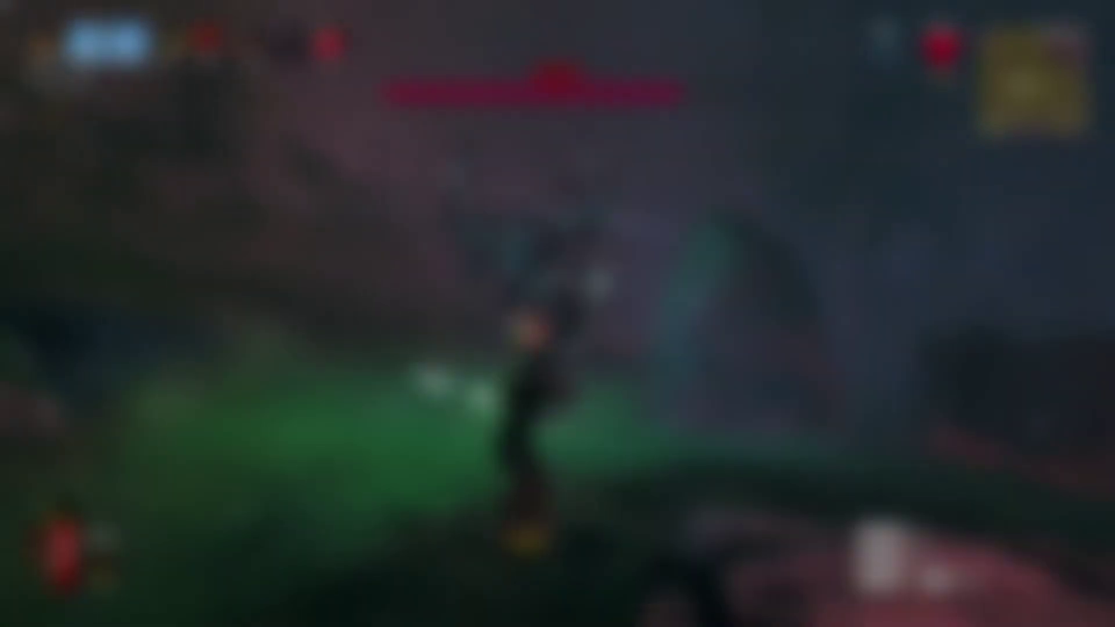
click(556, 314)
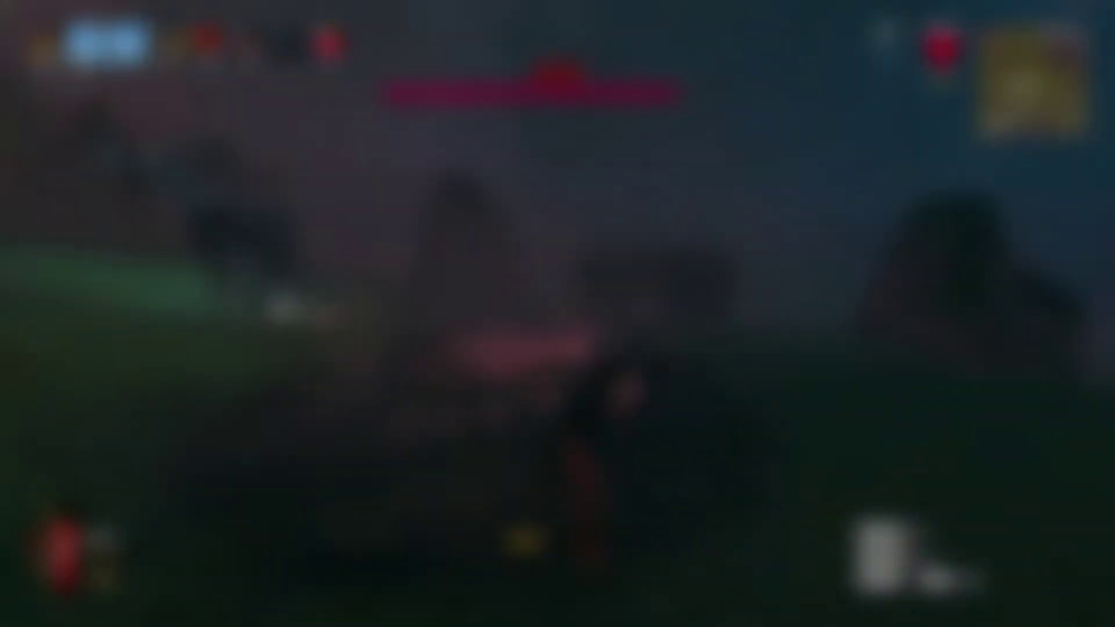